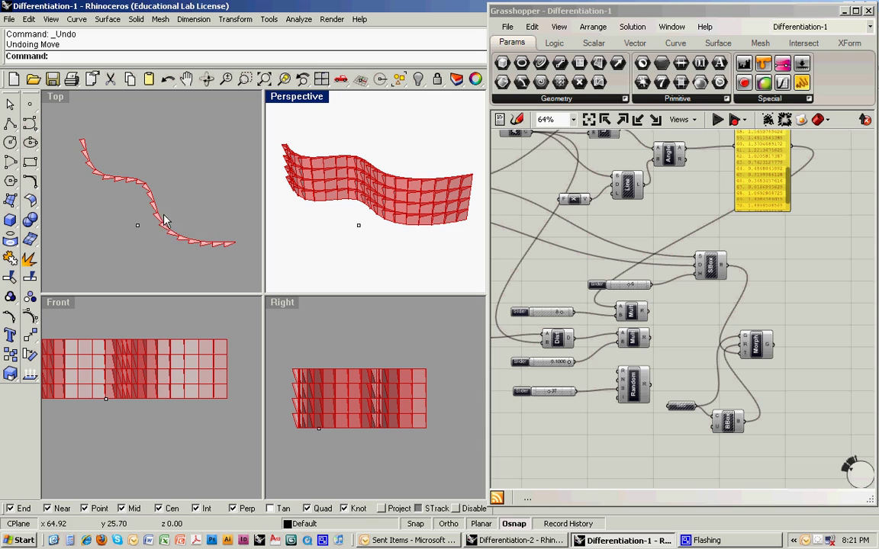
# Nudge the fin-depth slider up and back down to 8, then orbit to check the regenerated panels
pyautogui.scroll(5, 325, 241)
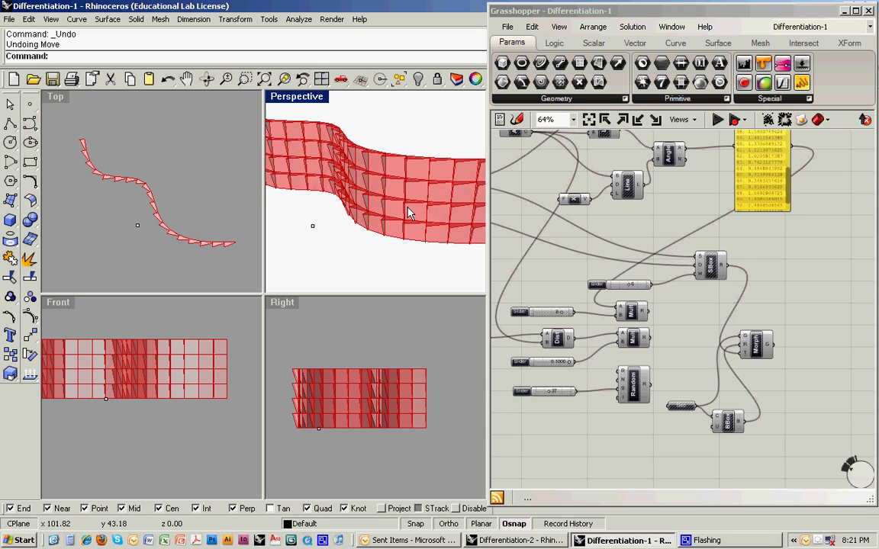
pyautogui.moveTo(305, 196); pyautogui.dragTo(416, 212, button='right')
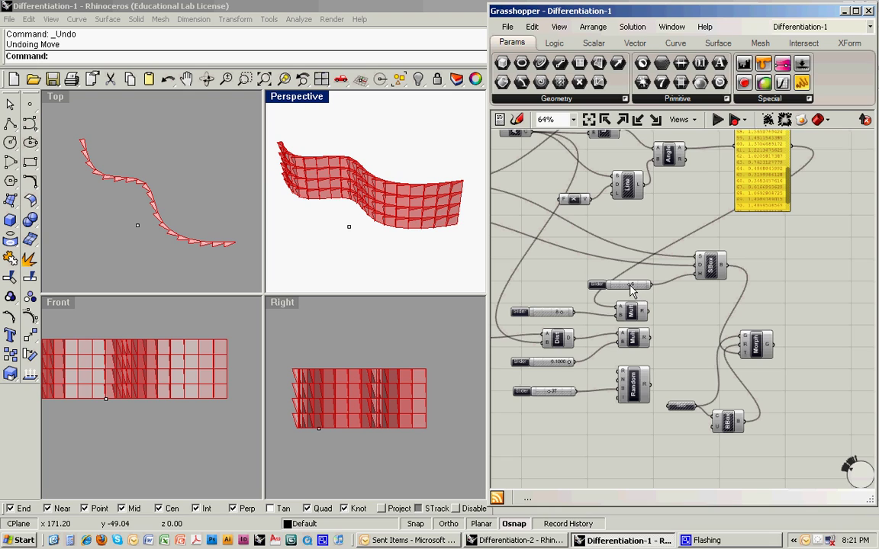
pyautogui.moveTo(631, 287)
pyautogui.mouseDown()
pyautogui.moveTo(651, 284)
pyautogui.moveTo(635, 285)
pyautogui.mouseUp()
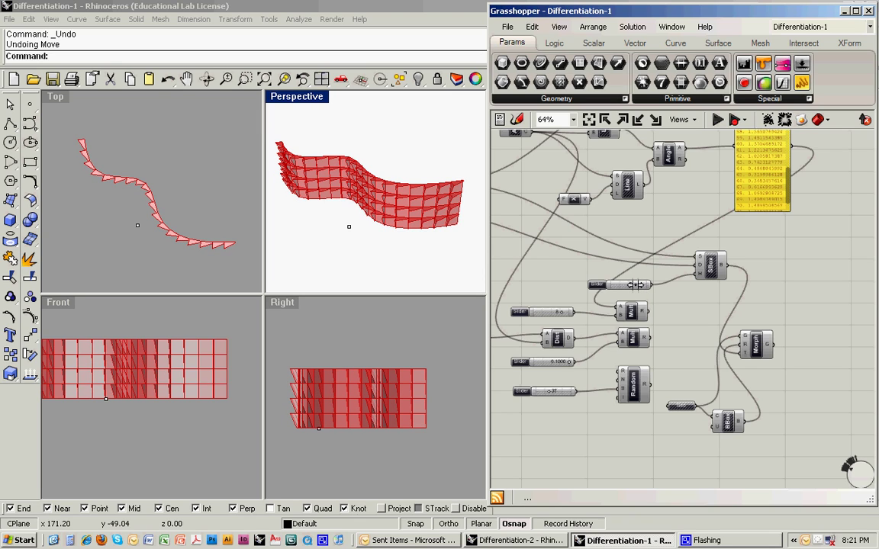
pyautogui.moveTo(632, 285)
pyautogui.mouseDown()
pyautogui.moveTo(622, 284)
pyautogui.moveTo(634, 285)
pyautogui.mouseUp()
pyautogui.moveTo(463, 251); pyautogui.dragTo(355, 217, button='right')
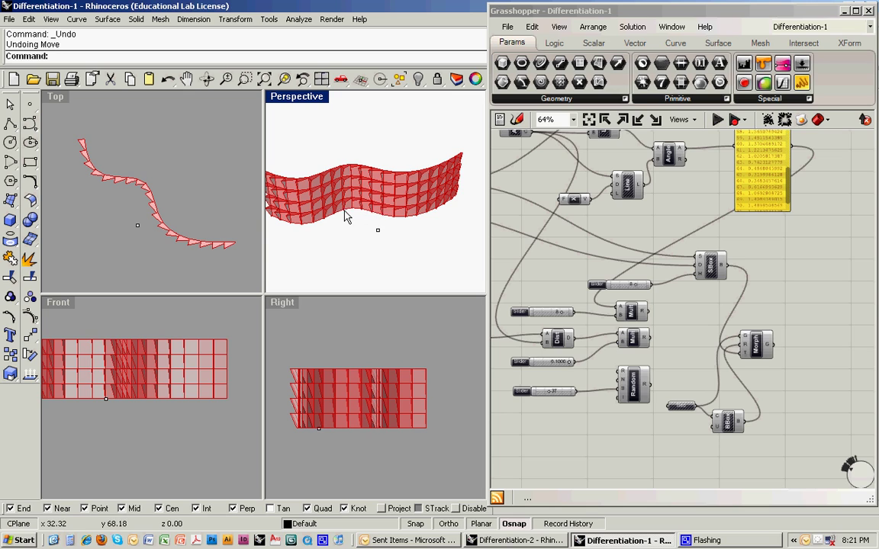
pyautogui.moveTo(409, 234); pyautogui.dragTo(514, 245, button='right')
# Disconnect all wires from the SBox H input and feed it the Mult result instead
pyautogui.rightClick(699, 273)
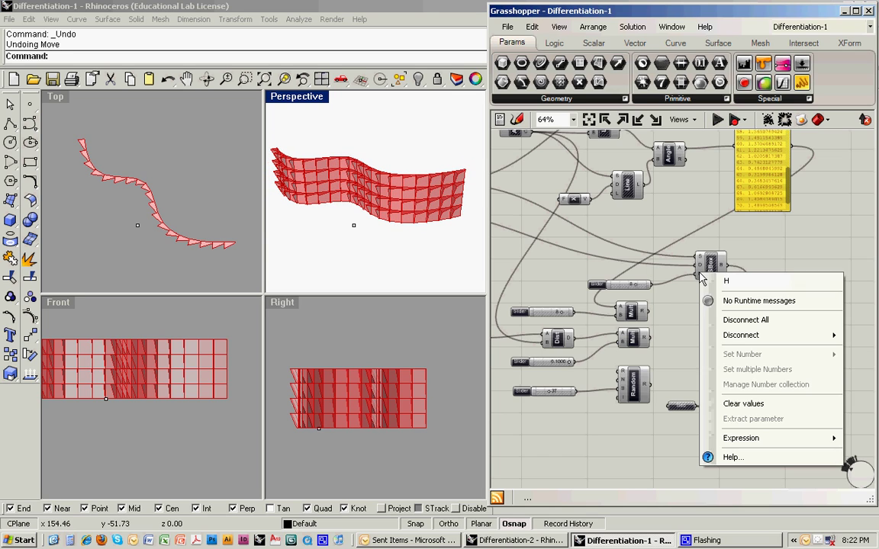
pyautogui.click(745, 320)
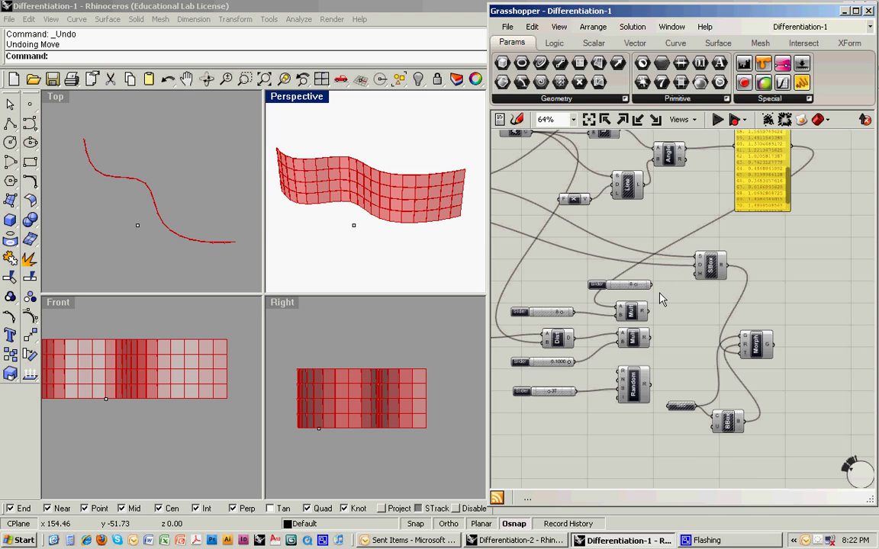
pyautogui.moveTo(655, 305); pyautogui.dragTo(653, 310, button='right')
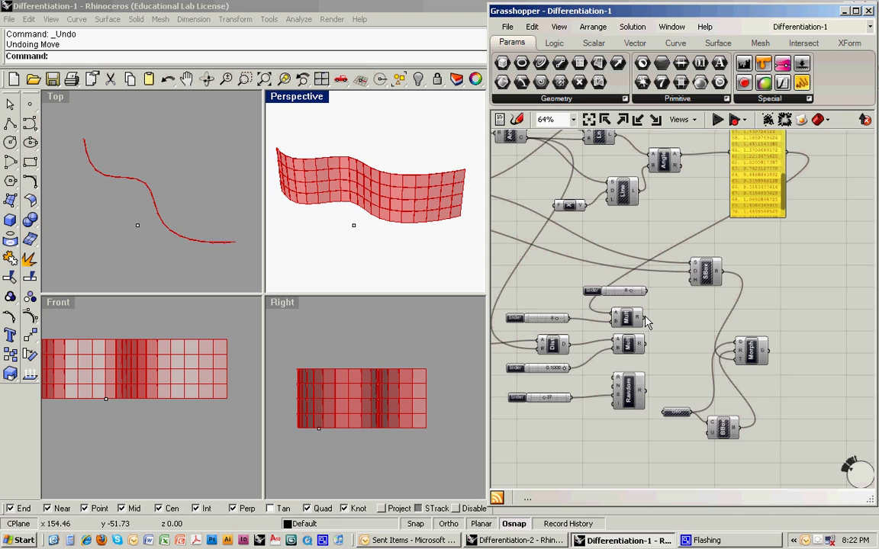
pyautogui.moveTo(645, 324); pyautogui.dragTo(694, 273)
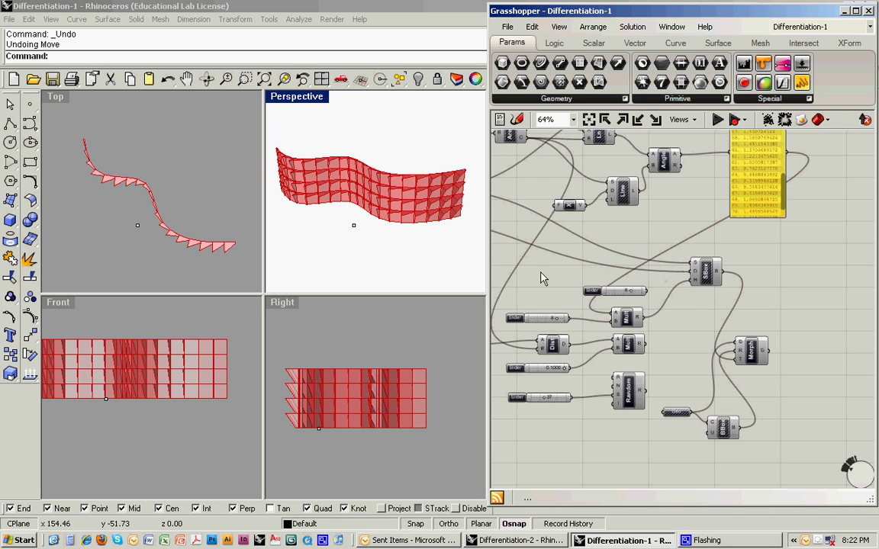
# Orbit the Perspective view and pan the Top view to inspect the regenerated fins along the curve
pyautogui.moveTo(389, 221); pyautogui.dragTo(373, 255, button='right')
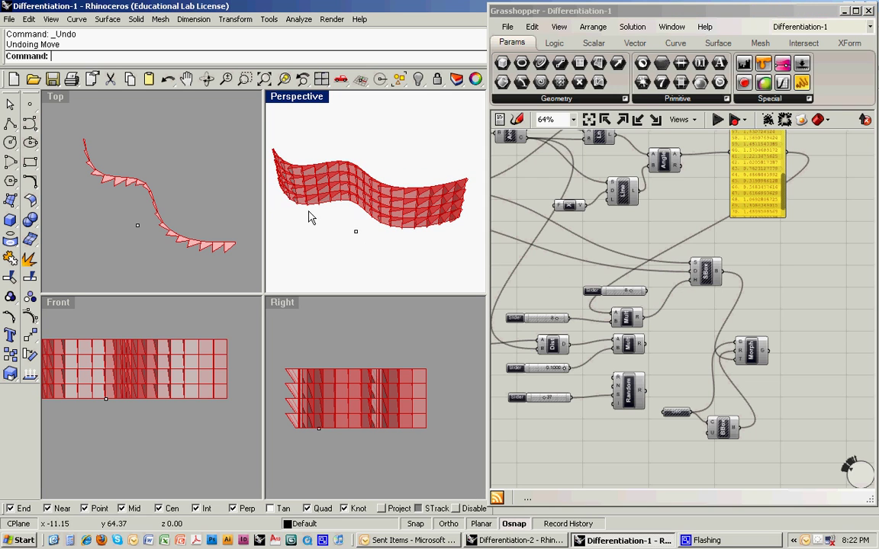
pyautogui.moveTo(176, 208); pyautogui.dragTo(238, 234, button='right')
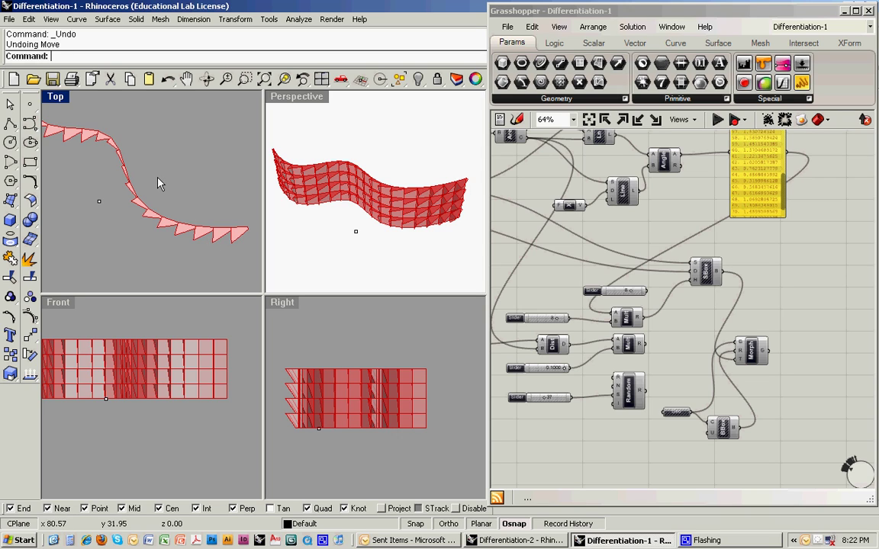
pyautogui.moveTo(157, 183); pyautogui.dragTo(196, 212, button='right')
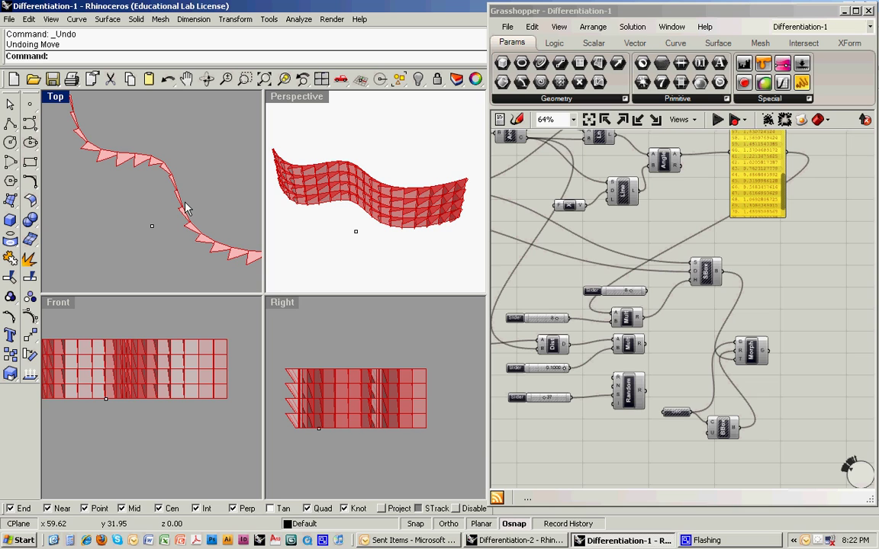
pyautogui.moveTo(171, 186)
pyautogui.mouseDown(button='right')
pyautogui.moveTo(154, 187)
pyautogui.moveTo(171, 196)
pyautogui.mouseUp(button='right')
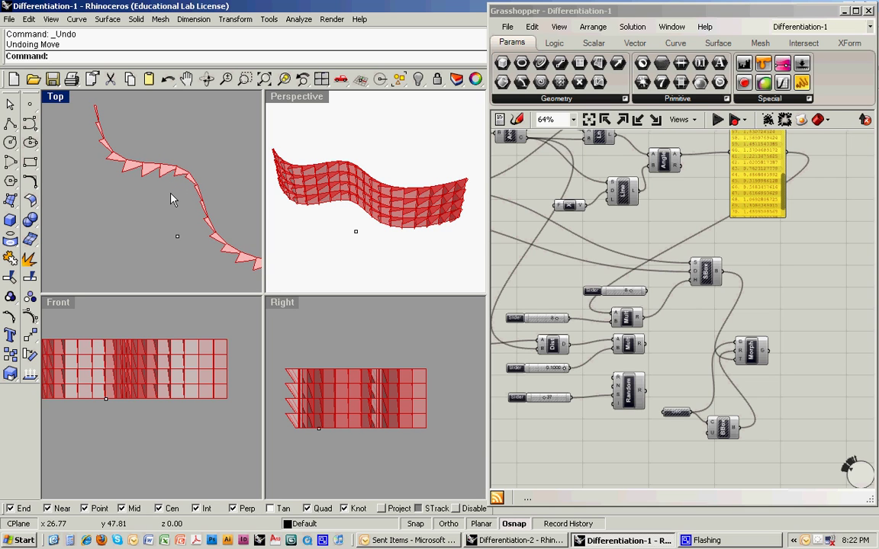
pyautogui.moveTo(348, 216); pyautogui.dragTo(416, 225, button='right')
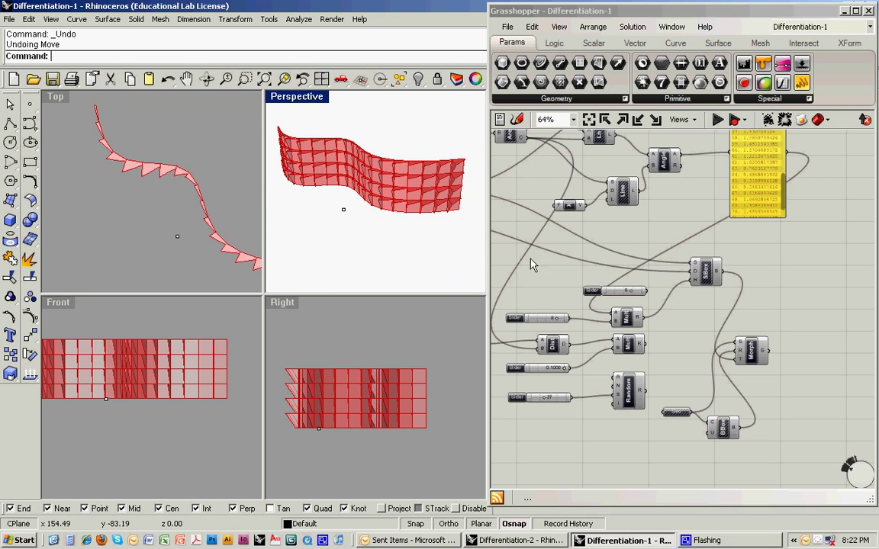
# Disconnect the SBox H input and rewire a new source into it
pyautogui.rightClick(694, 281)
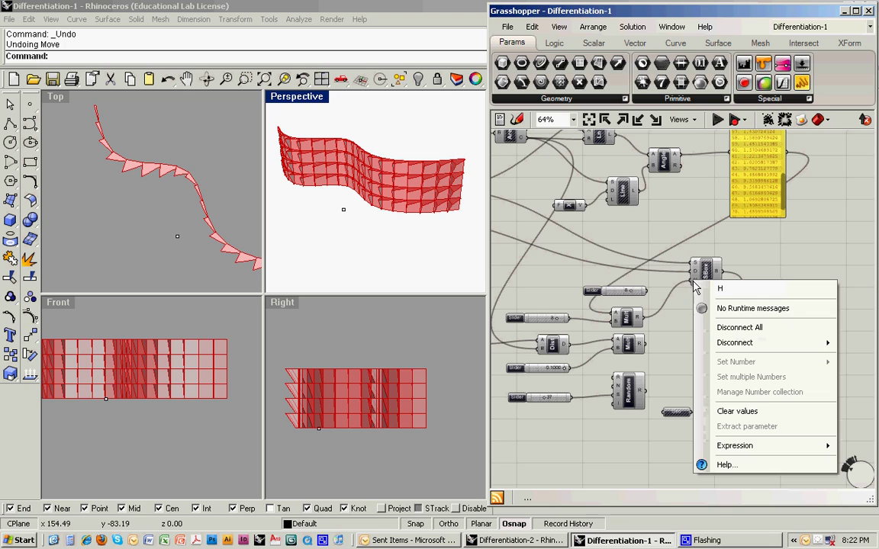
pyautogui.click(717, 328)
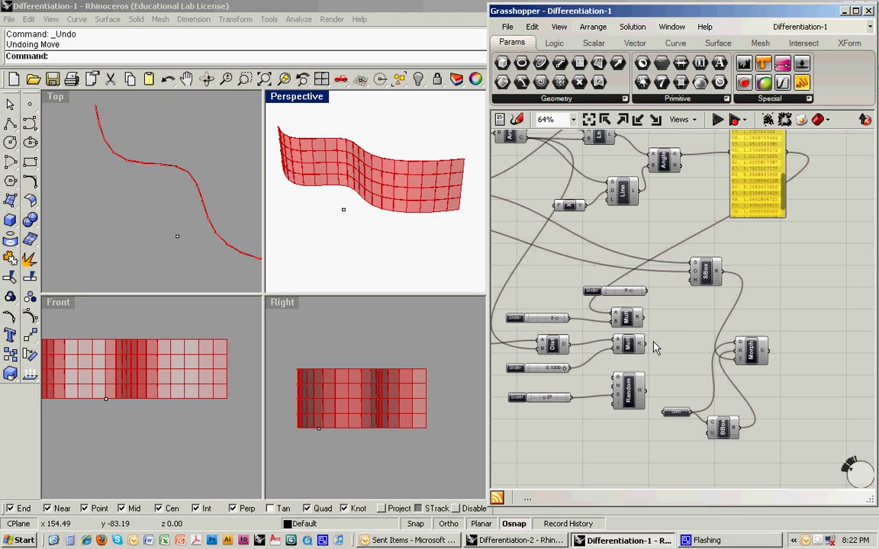
pyautogui.moveTo(647, 349); pyautogui.dragTo(693, 280)
pyautogui.scroll(2, 349, 221)
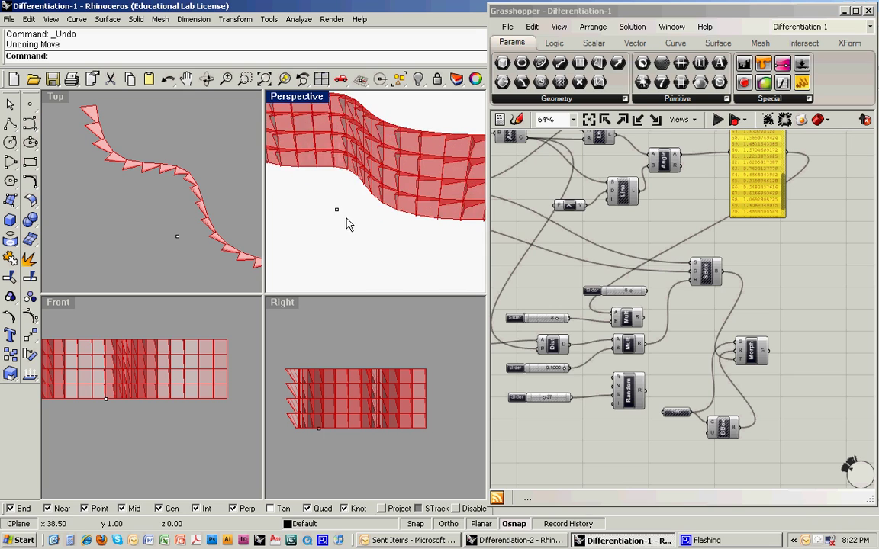
pyautogui.scroll(-2, 341, 216)
pyautogui.moveTo(198, 213)
pyautogui.mouseDown(button='right')
pyautogui.moveTo(161, 196)
pyautogui.moveTo(191, 221)
pyautogui.mouseUp(button='right')
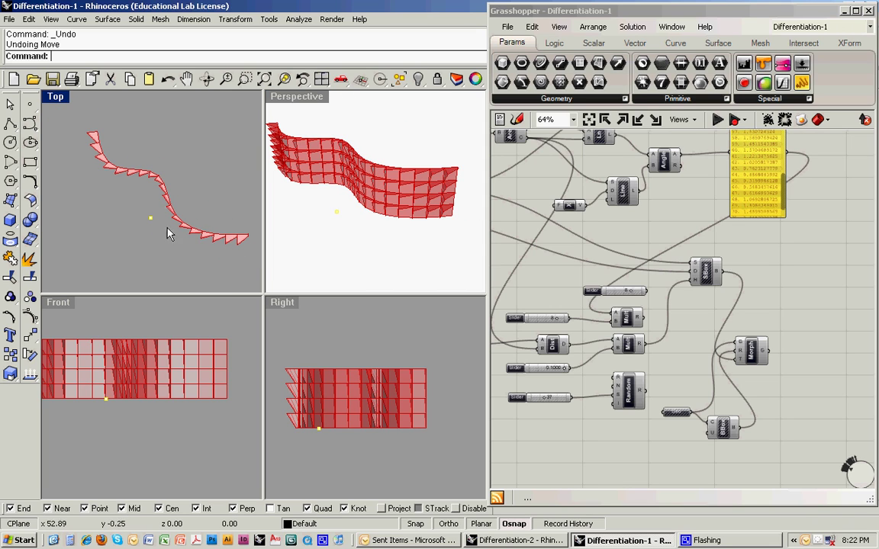
pyautogui.scroll(1, 168, 215)
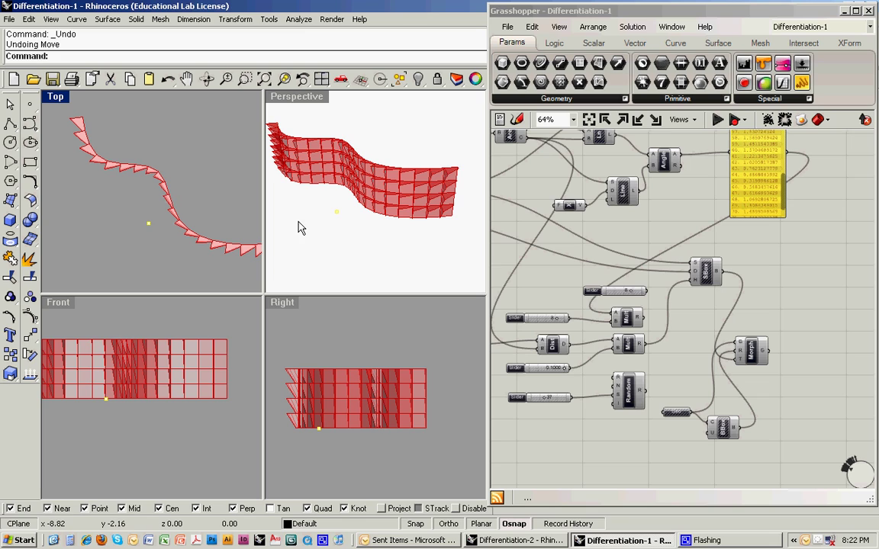
# Move the yellow control point three times across the Top and Perspective views
pyautogui.write('M')
pyautogui.press('Return')
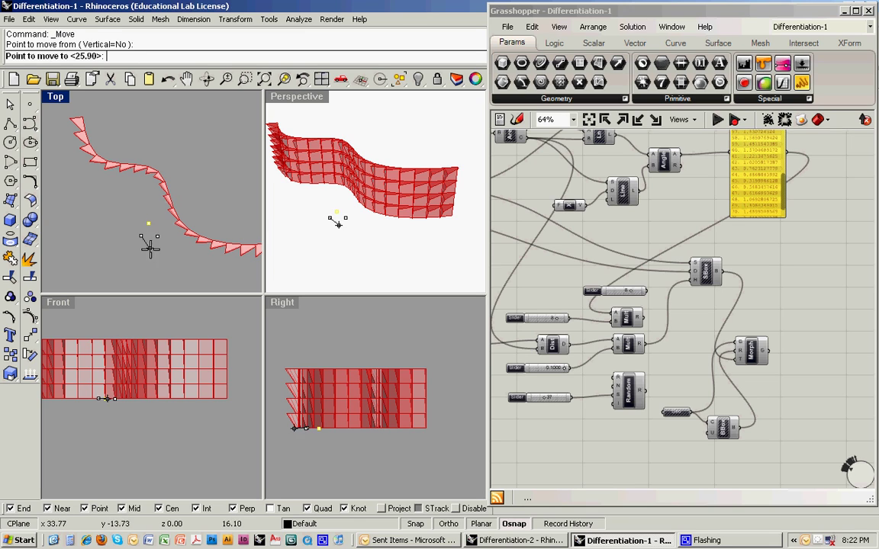
pyautogui.click(149, 240)
pyautogui.click(182, 274)
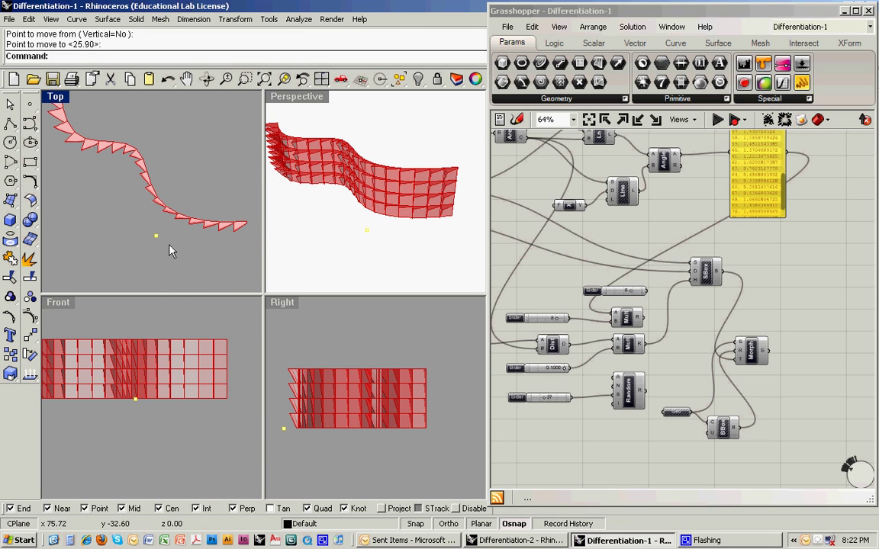
pyautogui.press('Return')
pyautogui.click(184, 255)
pyautogui.click(99, 216)
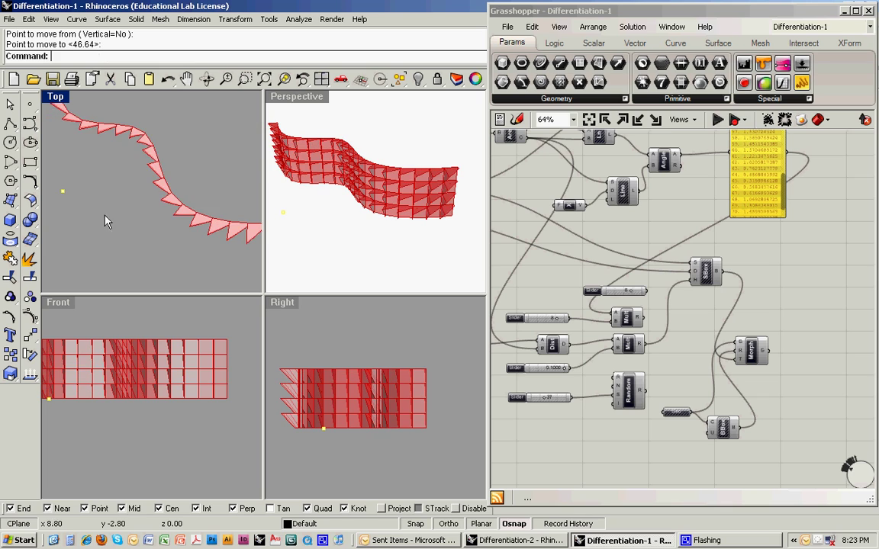
pyautogui.click(383, 229)
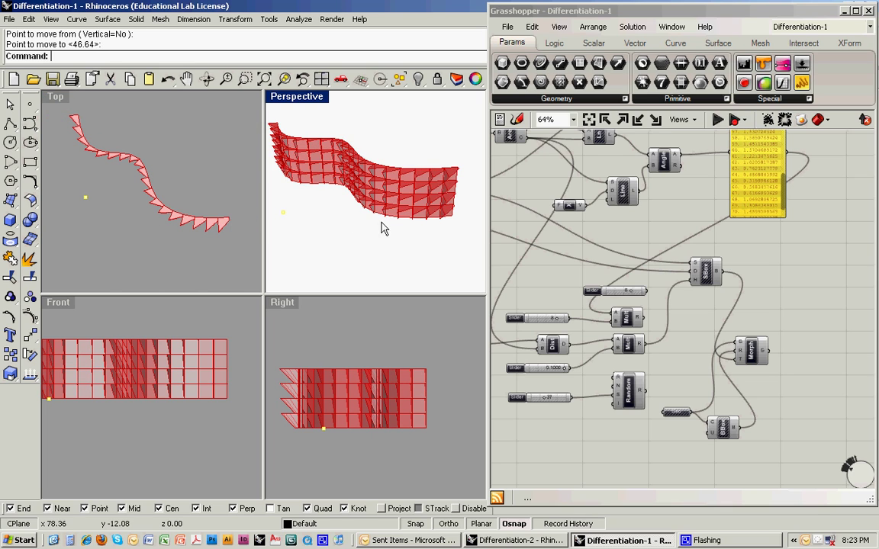
pyautogui.press('Return')
pyautogui.click(328, 228)
pyautogui.click(418, 240)
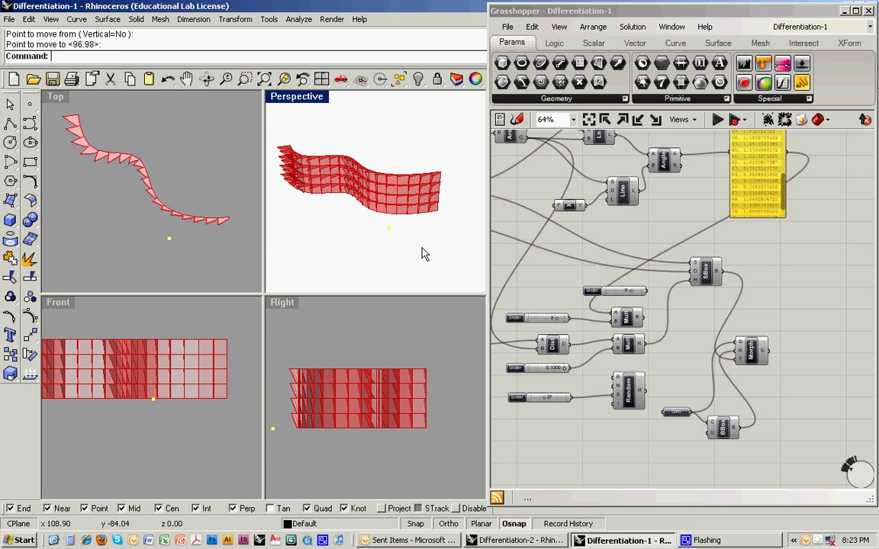
pyautogui.moveTo(348, 233); pyautogui.dragTo(382, 247, button='right')
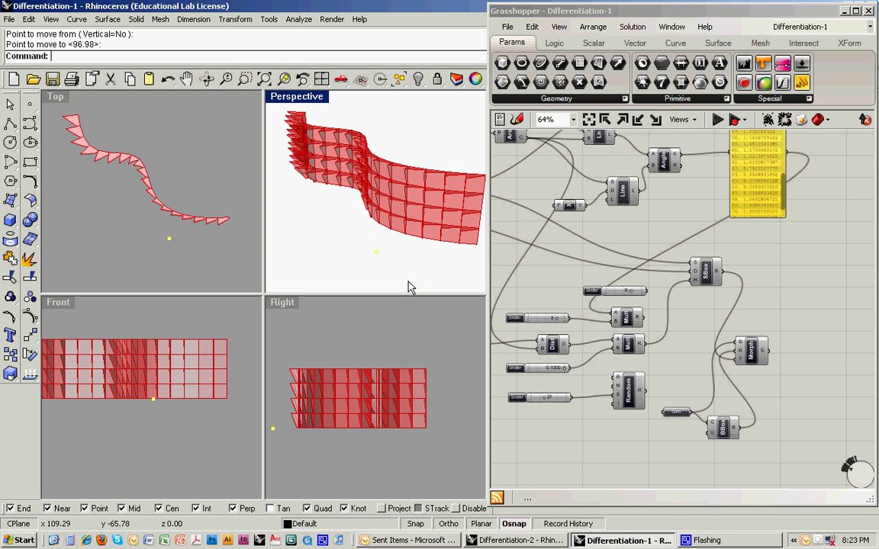
# Raise the control point in the Right view, then lower it back to the wall's base
pyautogui.write('M')
pyautogui.press('Return')
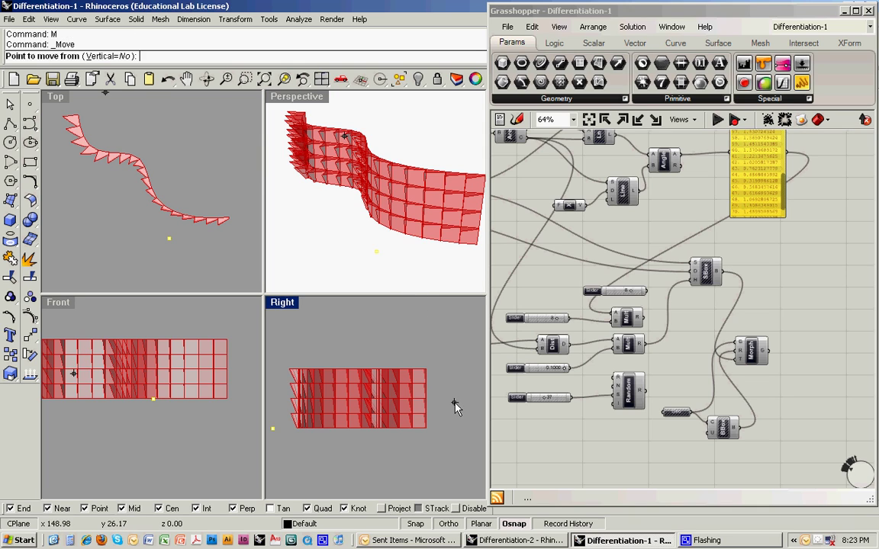
pyautogui.click(455, 402)
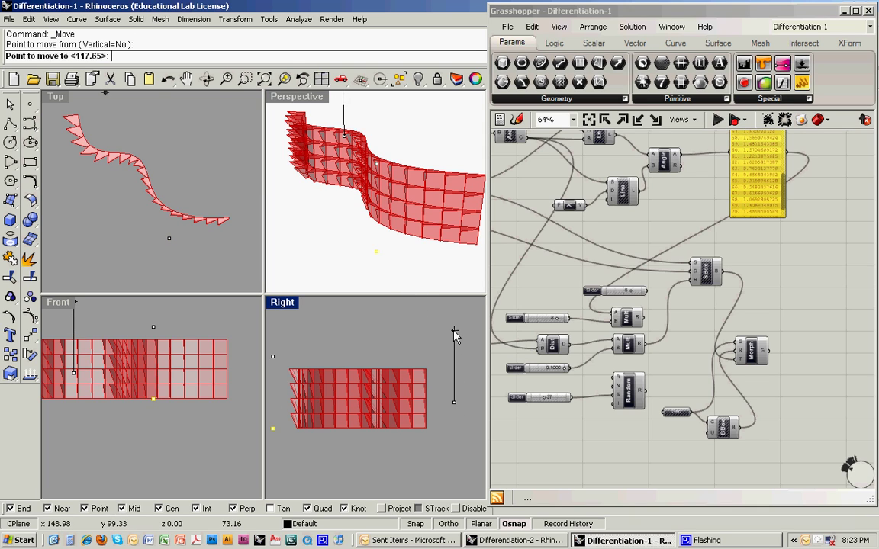
pyautogui.click(453, 336)
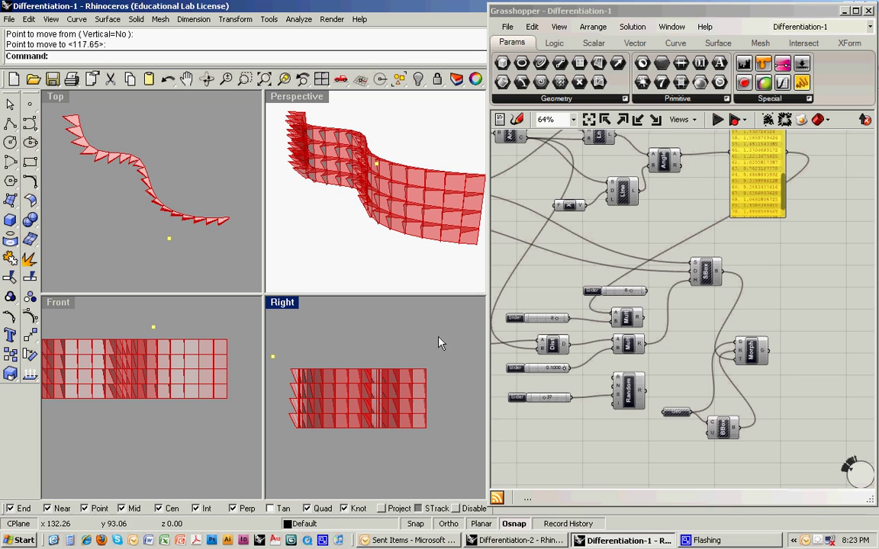
pyautogui.write('M')
pyautogui.press('Return')
pyautogui.click(447, 349)
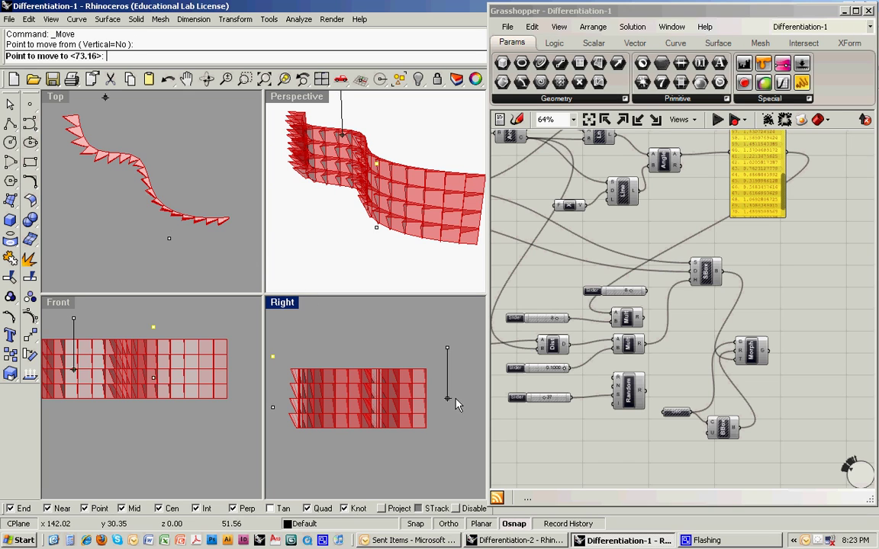
pyautogui.click(450, 418)
pyautogui.click(412, 276)
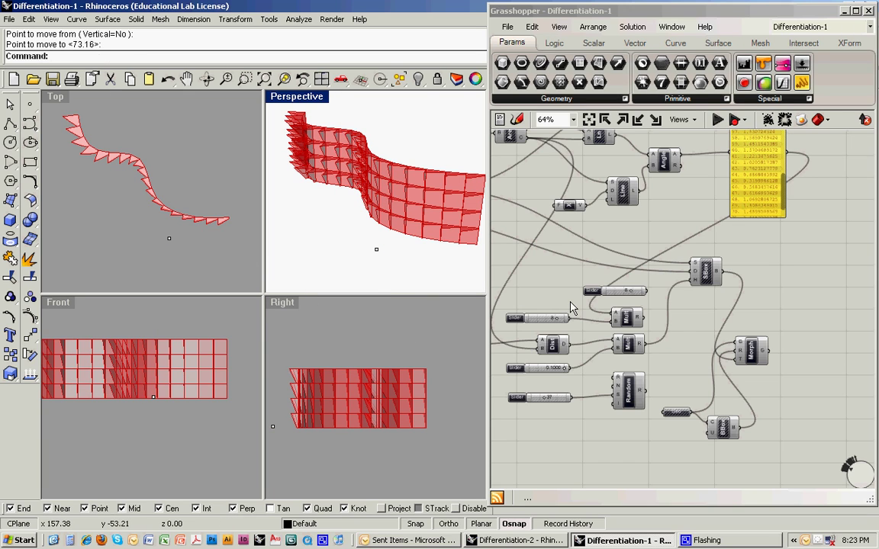
pyautogui.moveTo(572, 308); pyautogui.dragTo(580, 305, button='right')
# Disconnect the SBox H input and reconnect it to the Random output
pyautogui.rightClick(703, 278)
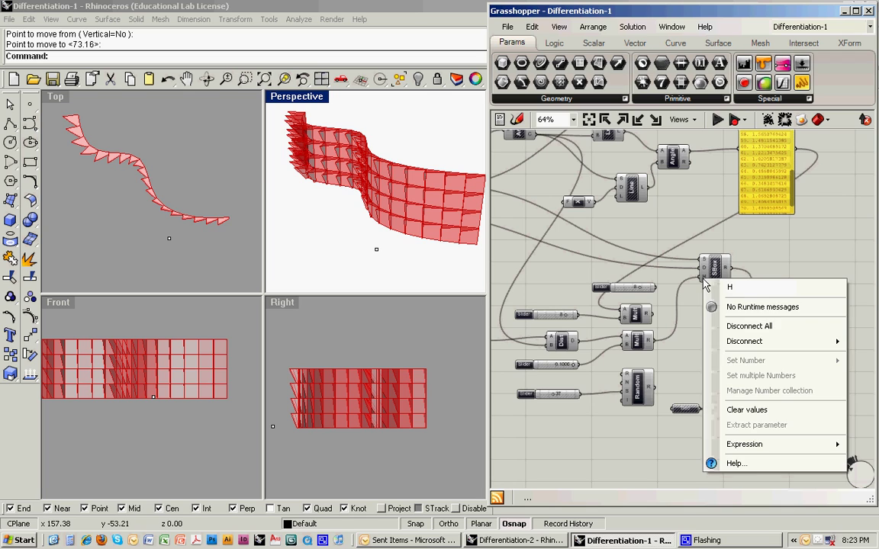
pyautogui.click(735, 328)
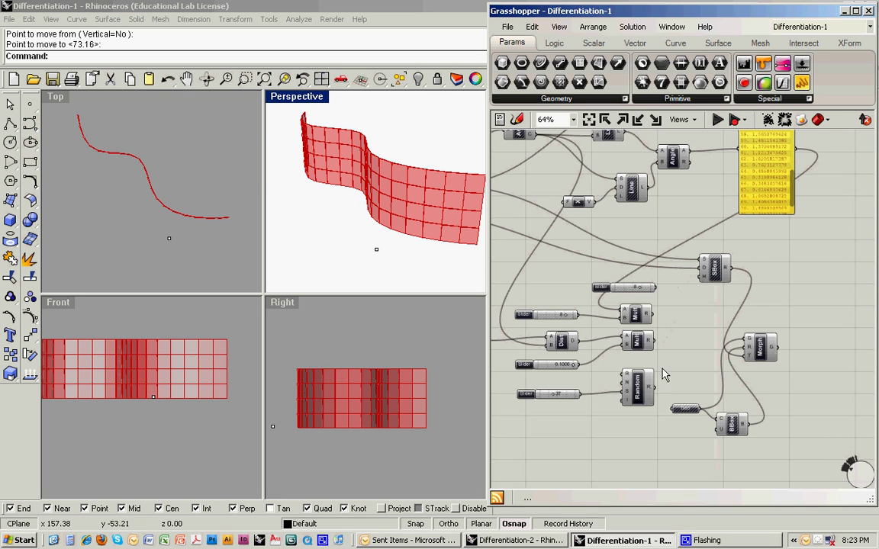
pyautogui.moveTo(453, 265); pyautogui.dragTo(349, 246, button='right')
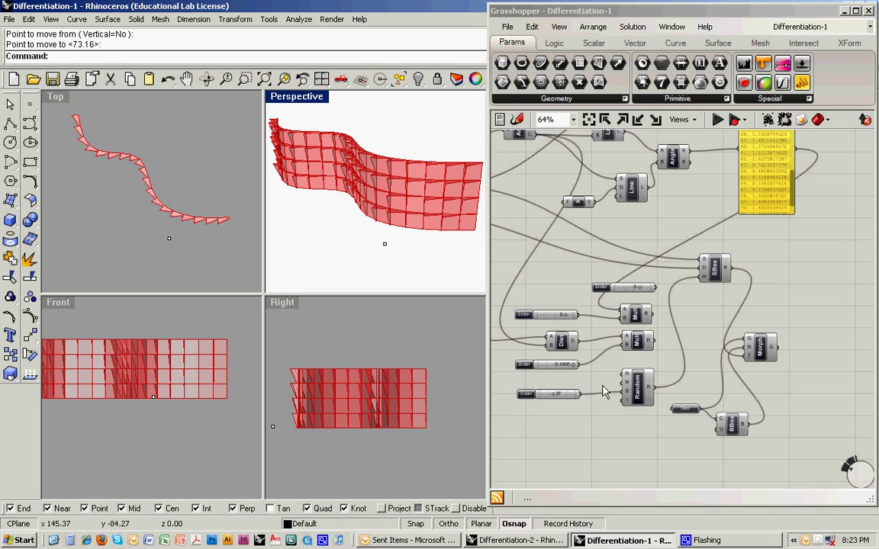
# Drag the random seed slider several times, orbiting to compare the reshuffled panel rotations
pyautogui.click(554, 396)
pyautogui.moveTo(553, 402); pyautogui.dragTo(559, 402)
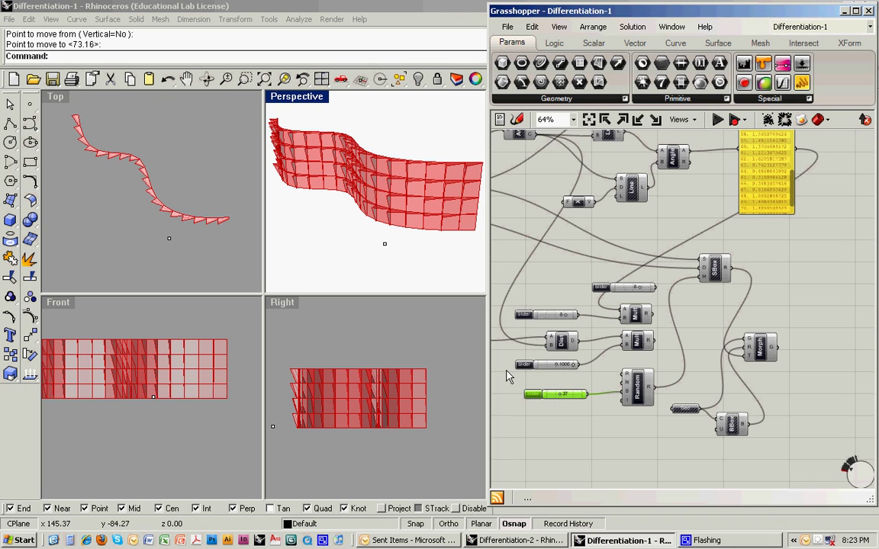
pyautogui.moveTo(367, 271); pyautogui.dragTo(412, 251, button='right')
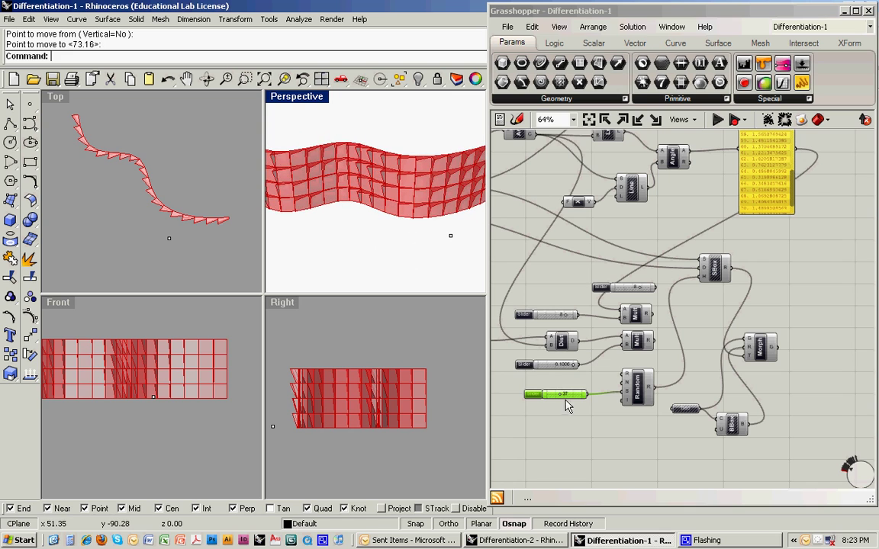
pyautogui.moveTo(563, 396); pyautogui.dragTo(570, 402)
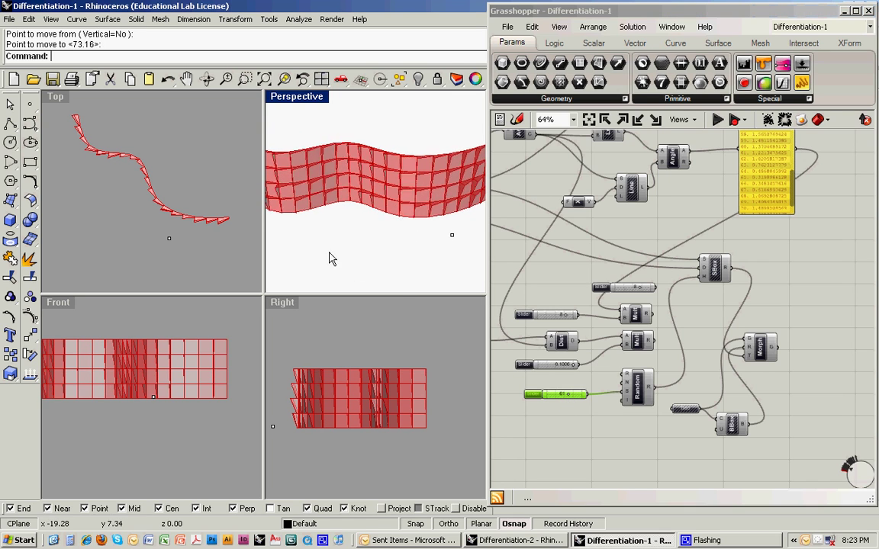
pyautogui.moveTo(332, 257); pyautogui.dragTo(453, 279, button='right')
pyautogui.moveTo(582, 395); pyautogui.dragTo(562, 397)
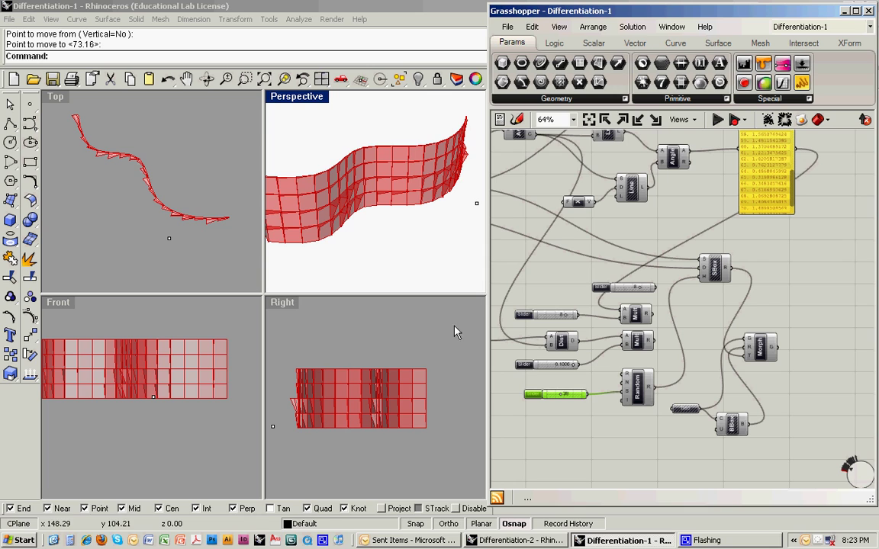
pyautogui.moveTo(392, 228); pyautogui.dragTo(366, 244, button='right')
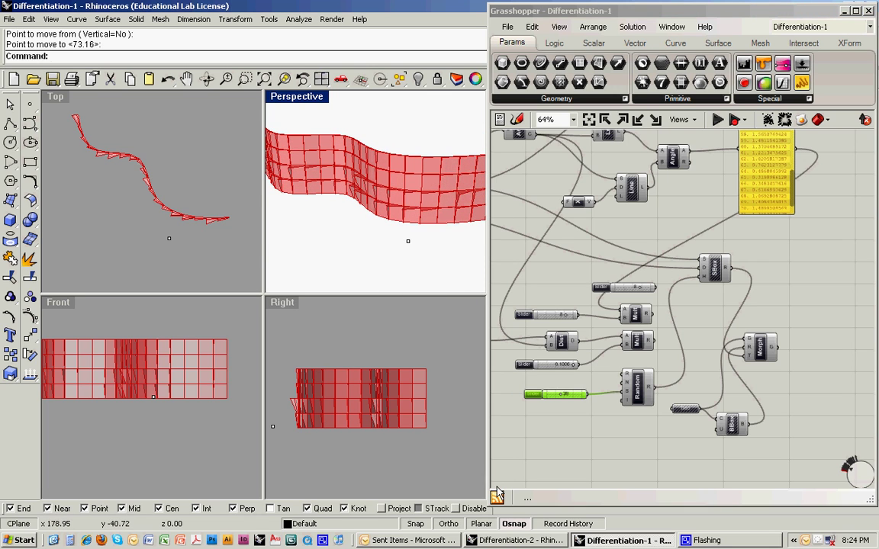
# Switch to the Differentiation-2 file and orbit around its wavy panelled wall and definition
pyautogui.click(520, 540)
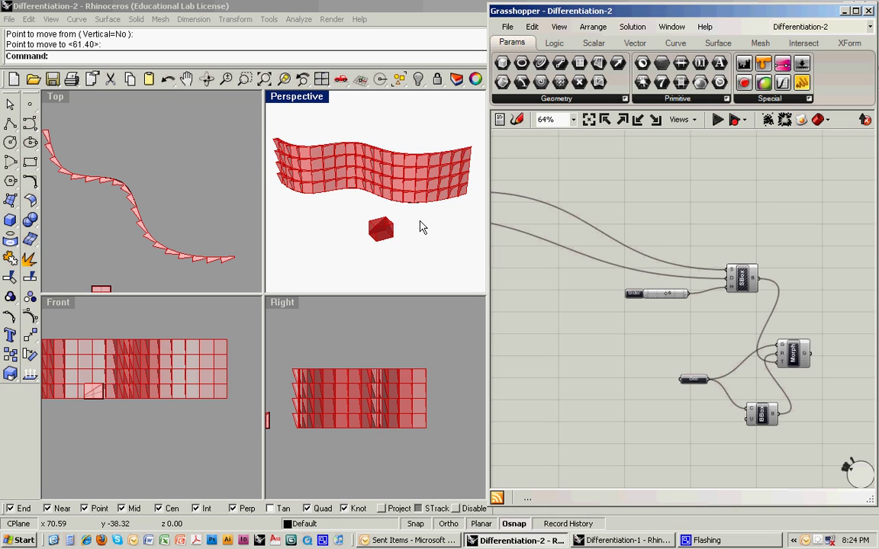
pyautogui.moveTo(377, 200); pyautogui.dragTo(387, 229, button='right')
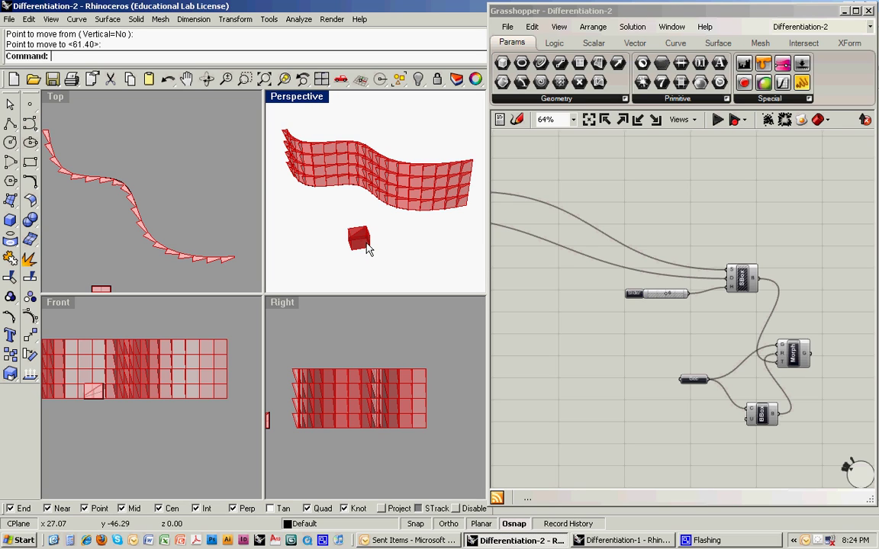
pyautogui.moveTo(334, 225)
pyautogui.mouseDown(button='right')
pyautogui.moveTo(319, 229)
pyautogui.moveTo(367, 217)
pyautogui.moveTo(386, 248)
pyautogui.moveTo(426, 234)
pyautogui.mouseUp(button='right')
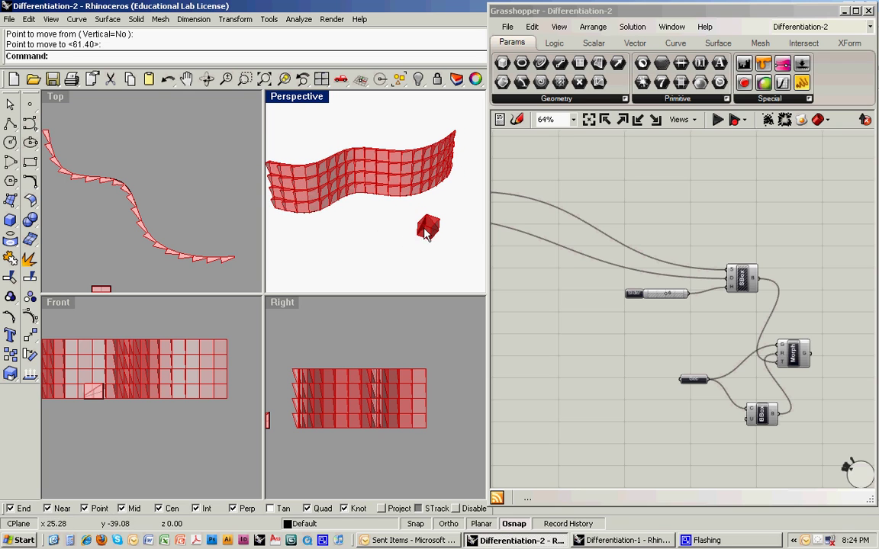
pyautogui.moveTo(381, 208)
pyautogui.mouseDown(button='right')
pyautogui.moveTo(350, 237)
pyautogui.moveTo(408, 237)
pyautogui.moveTo(401, 241)
pyautogui.mouseUp(button='right')
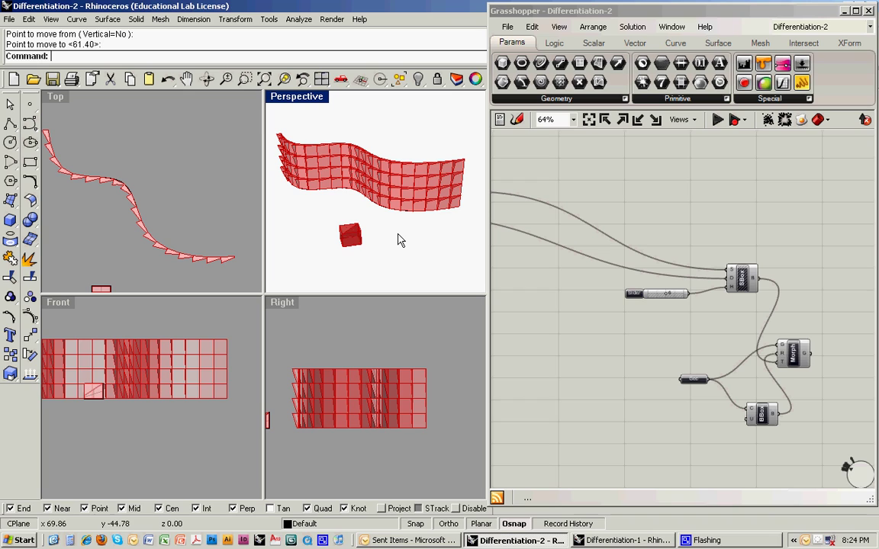
pyautogui.moveTo(552, 286); pyautogui.dragTo(542, 272, button='right')
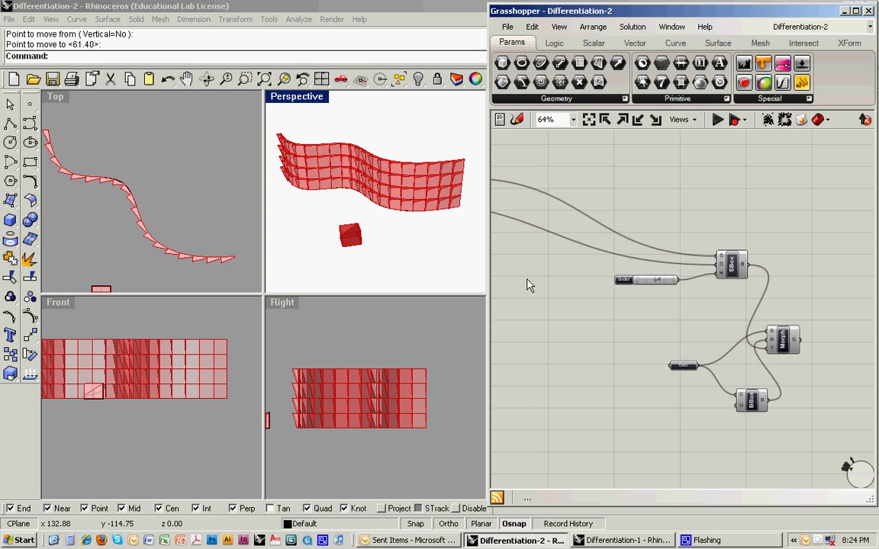
# Turn off preview on Morph, BBox and Geo, and turn on preview for SubSrf
pyautogui.click(784, 342)
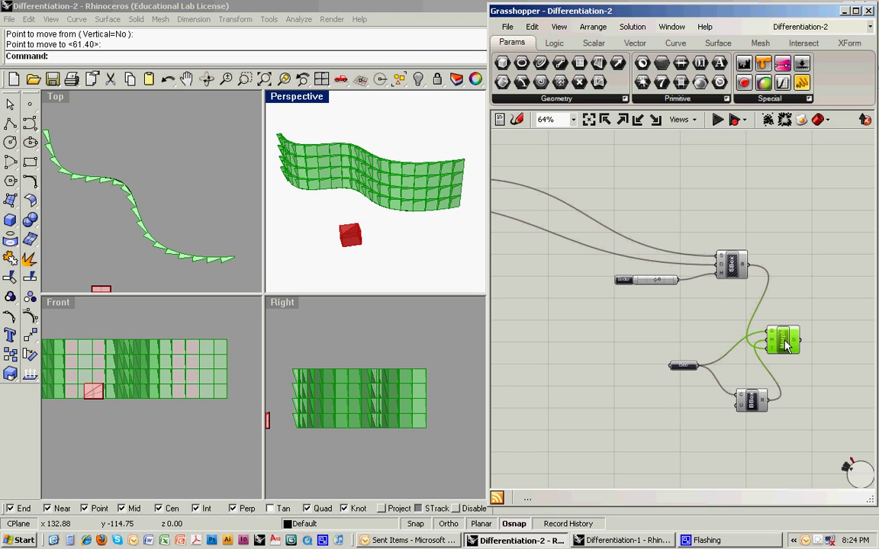
pyautogui.rightClick(786, 345)
pyautogui.click(772, 368)
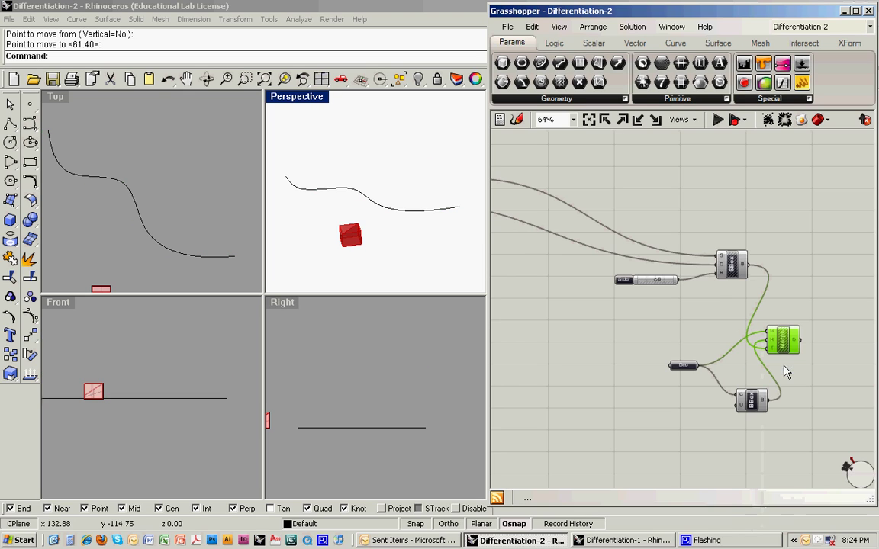
pyautogui.click(688, 340)
pyautogui.rightClick(753, 402)
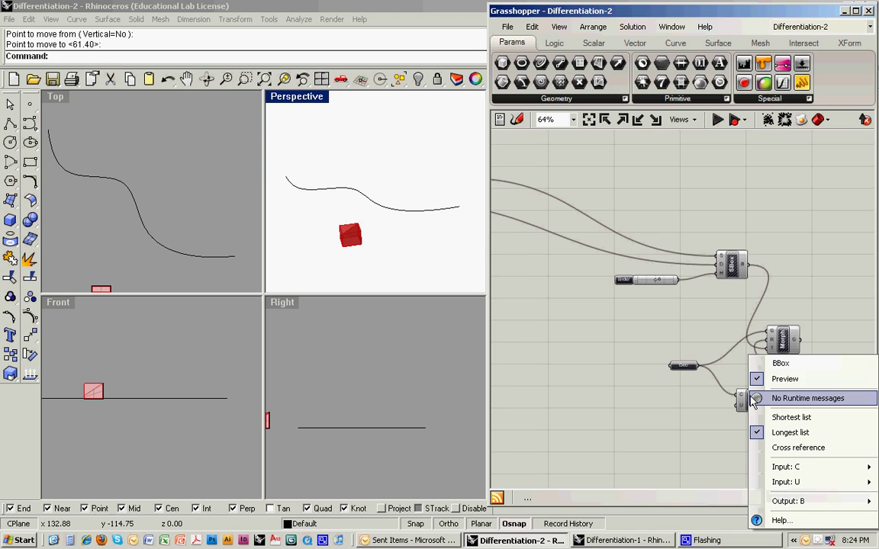
pyautogui.click(784, 379)
pyautogui.rightClick(684, 366)
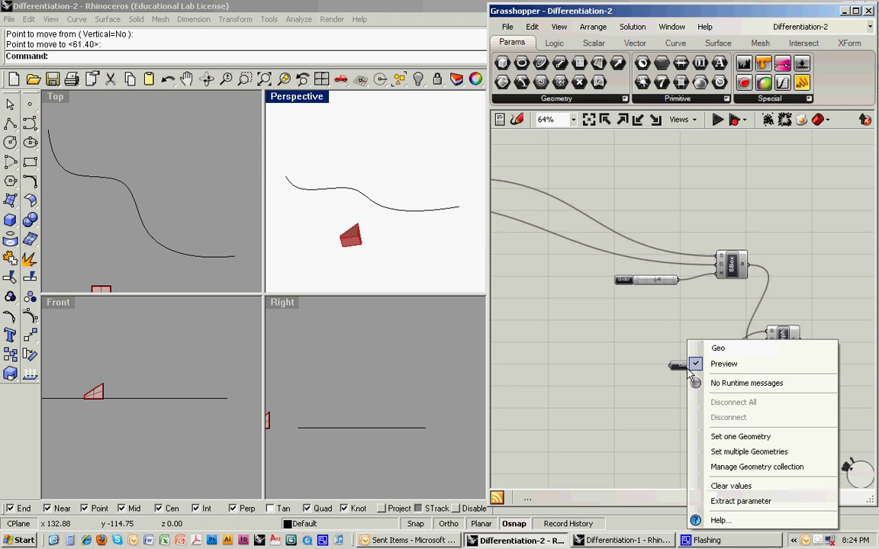
pyautogui.click(693, 363)
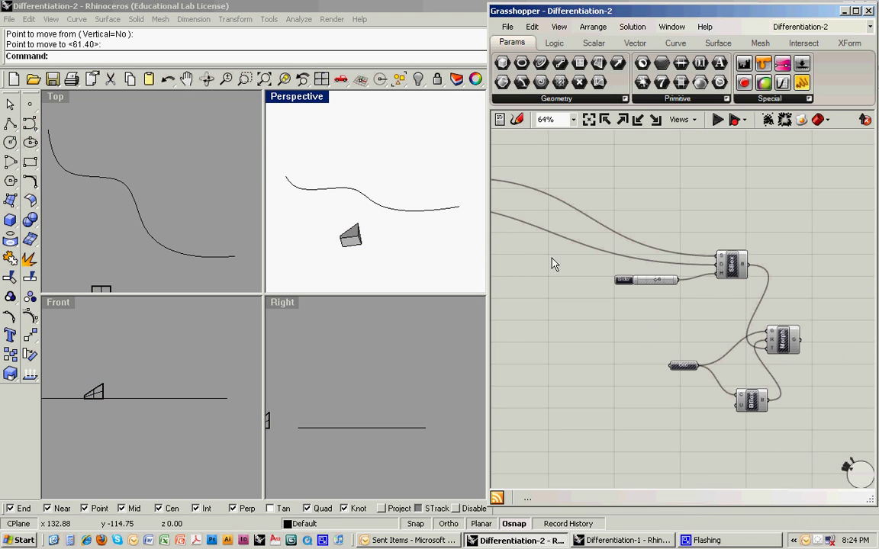
pyautogui.moveTo(554, 264); pyautogui.dragTo(713, 308, button='right')
pyautogui.rightClick(628, 233)
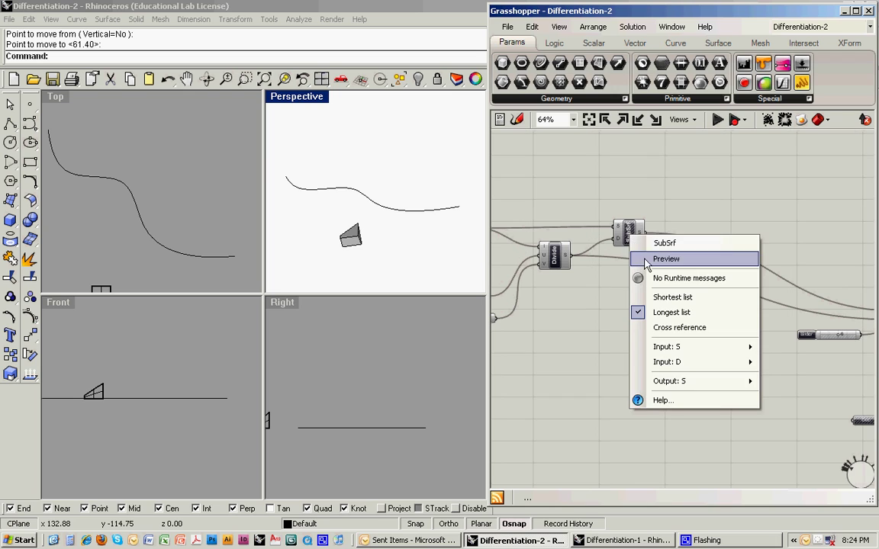
pyautogui.click(664, 260)
# Select the base curve in Rhino and hide it with the Hide command
pyautogui.click(403, 245)
pyautogui.click(412, 214)
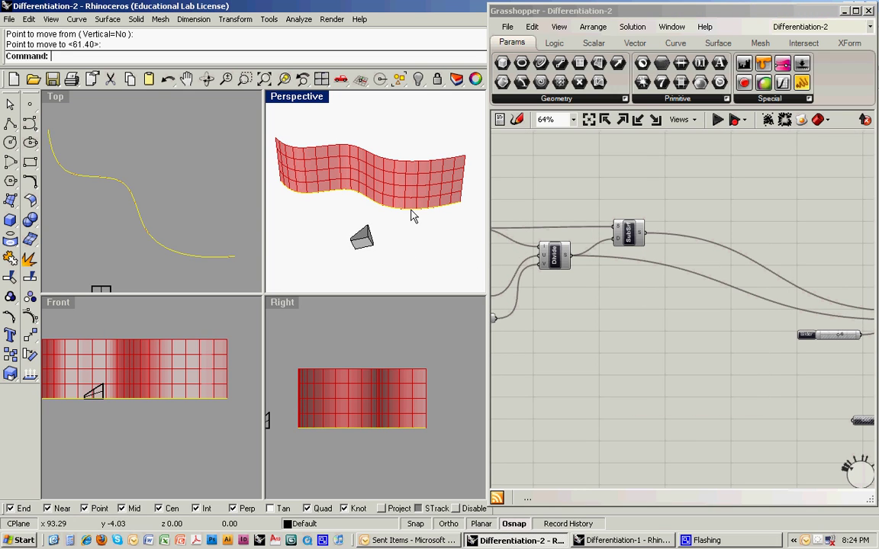
pyautogui.write('Hide')
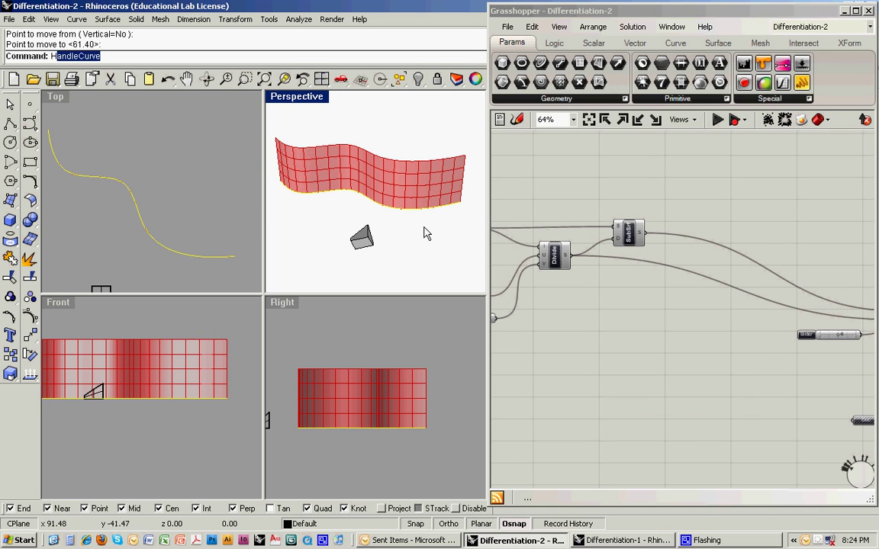
pyautogui.press('Return')
# Window-select the small grey box in the Perspective view and hide it
pyautogui.moveTo(426, 232)
pyautogui.mouseDown(button='right')
pyautogui.moveTo(428, 241)
pyautogui.moveTo(413, 241)
pyautogui.mouseUp(button='right')
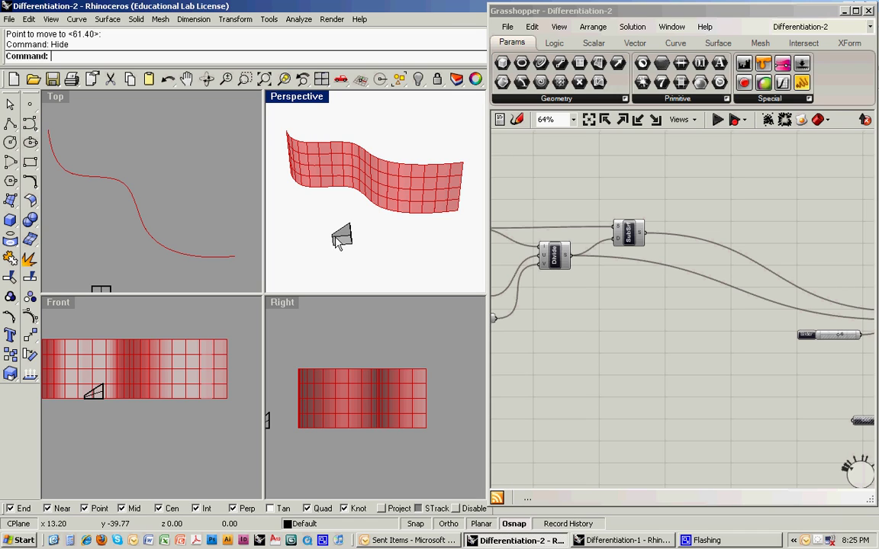
pyautogui.moveTo(319, 203); pyautogui.dragTo(362, 257)
pyautogui.write('Hide')
pyautogui.press('Return')
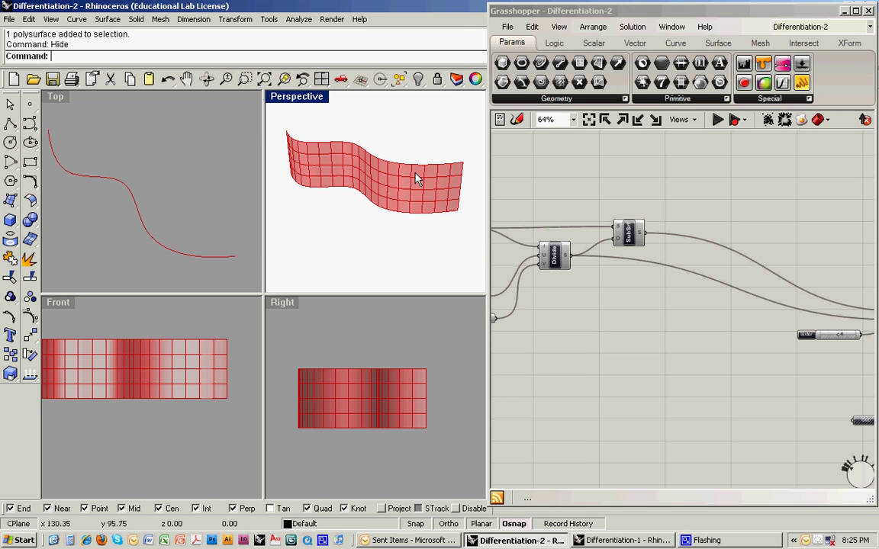
# Orbit and zoom the Perspective view, then pan the canvas to the Divide and SubSrf components
pyautogui.moveTo(415, 175)
pyautogui.mouseDown(button='right')
pyautogui.moveTo(399, 192)
pyautogui.moveTo(411, 190)
pyautogui.mouseUp(button='right')
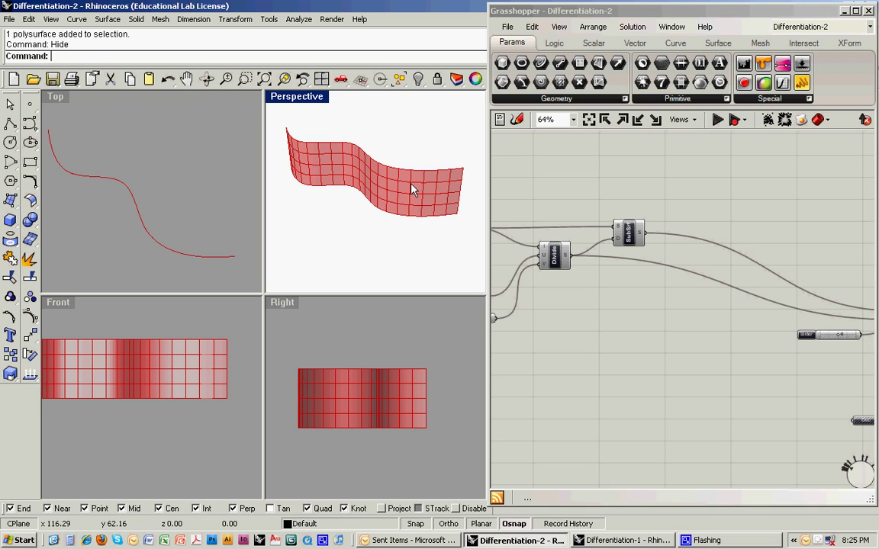
pyautogui.moveTo(314, 229)
pyautogui.mouseDown(button='right')
pyautogui.moveTo(393, 224)
pyautogui.moveTo(326, 222)
pyautogui.mouseUp(button='right')
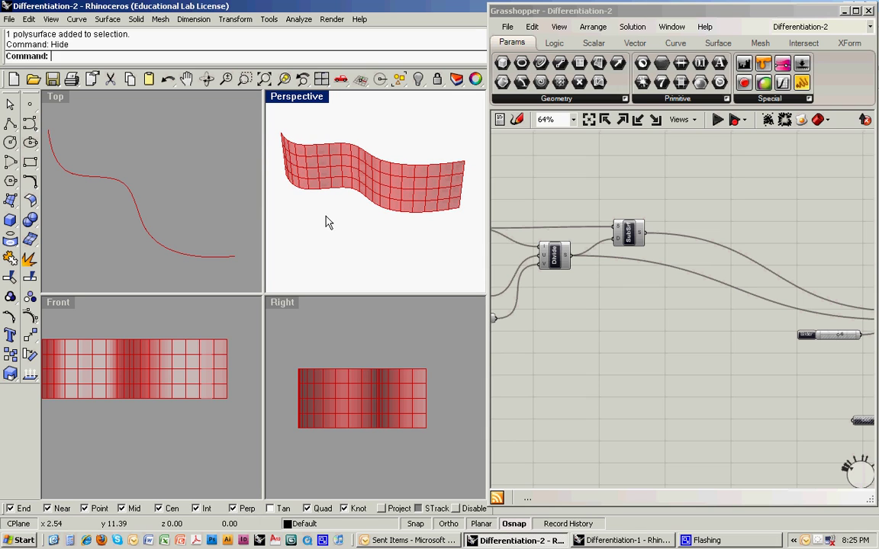
pyautogui.moveTo(746, 347); pyautogui.dragTo(638, 317, button='right')
pyautogui.moveTo(416, 234); pyautogui.dragTo(404, 240, button='right')
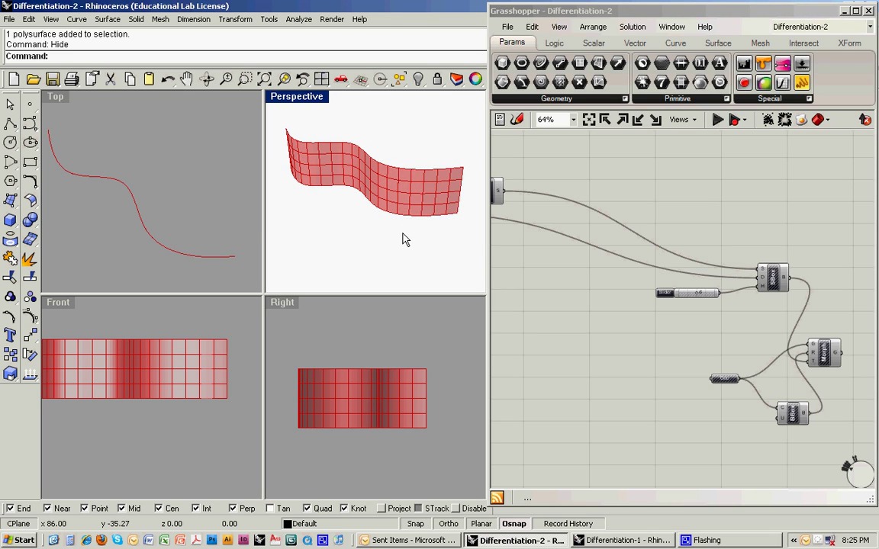
pyautogui.keyDown('ctrl'); pyautogui.moveTo(406, 240); pyautogui.dragTo(418, 176, button='right'); pyautogui.keyUp('ctrl')
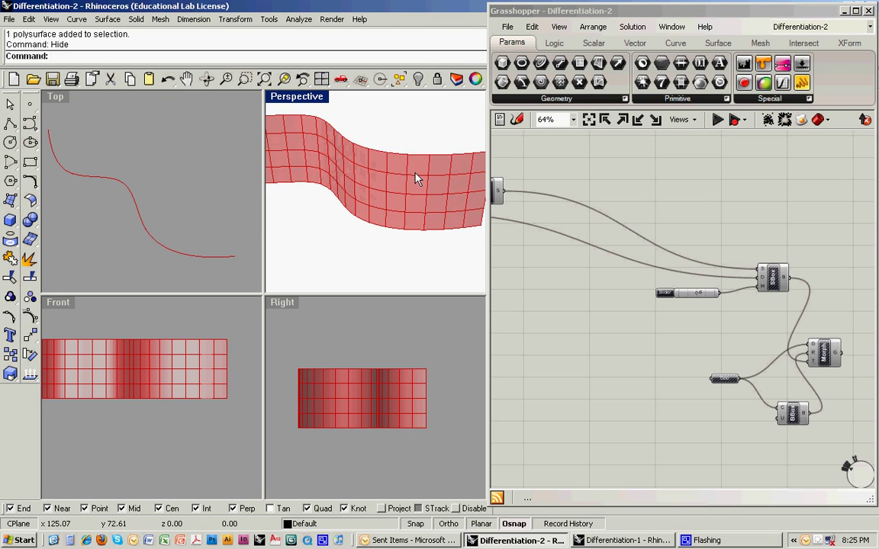
pyautogui.scroll(-3, 418, 187)
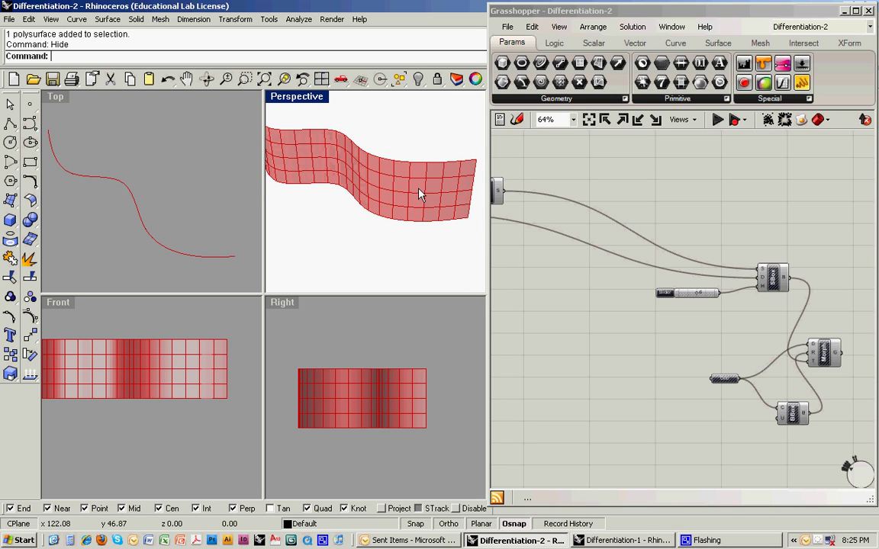
pyautogui.moveTo(515, 236); pyautogui.dragTo(594, 261, button='right')
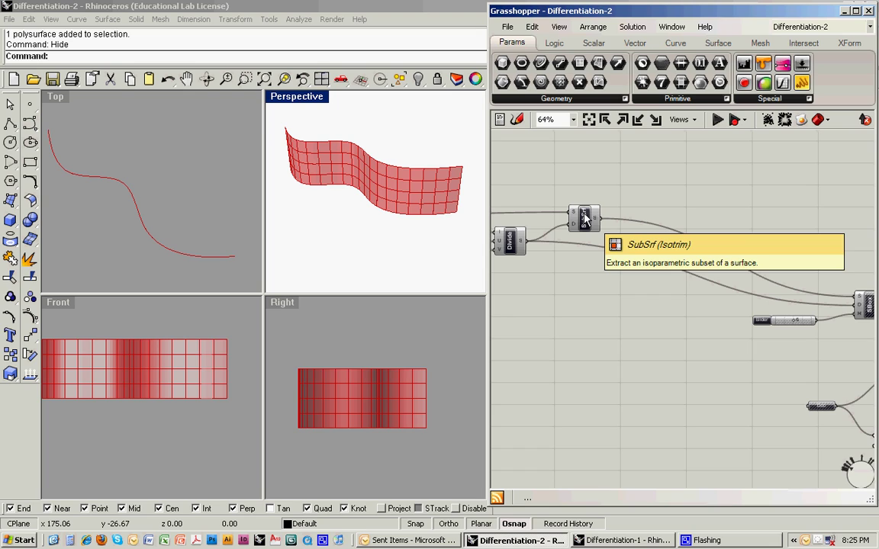
# Add an Area component from Surface > Analysis and feed SubSrf into its B input
pyautogui.click(716, 43)
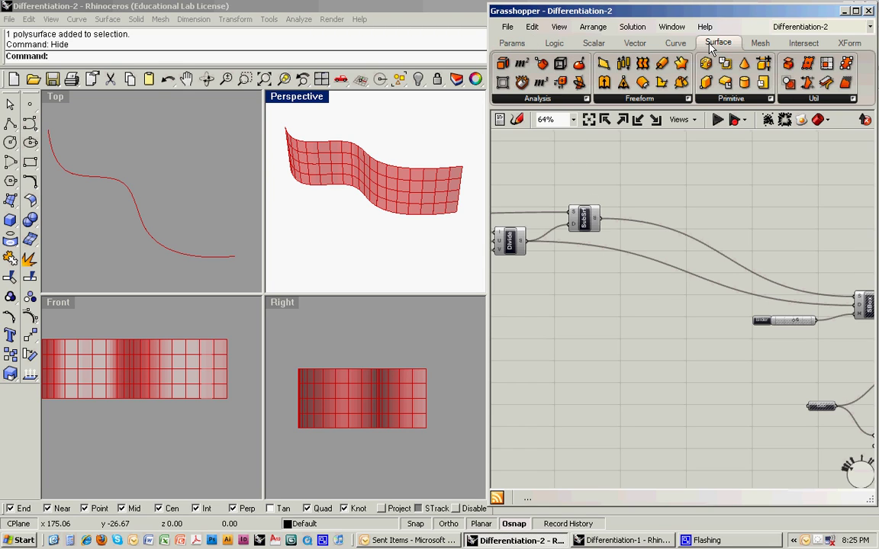
pyautogui.click(543, 103)
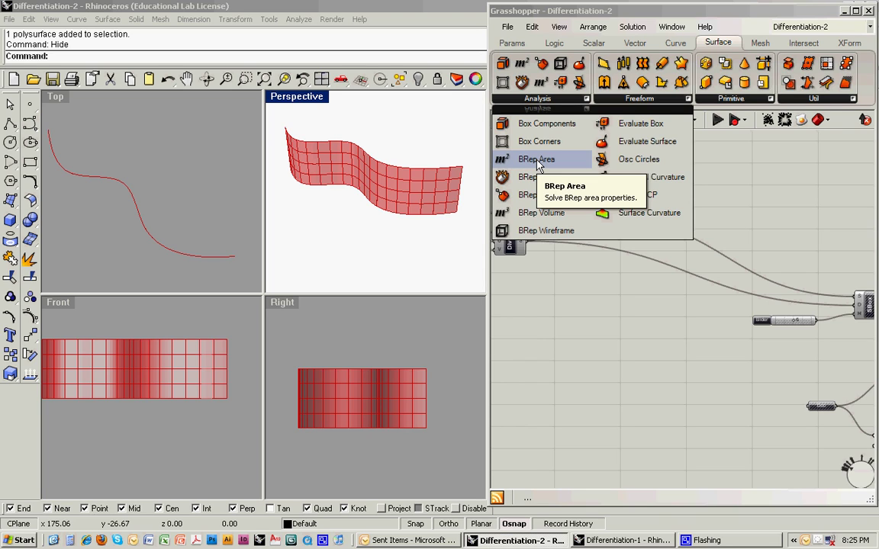
pyautogui.moveTo(539, 165); pyautogui.dragTo(646, 176)
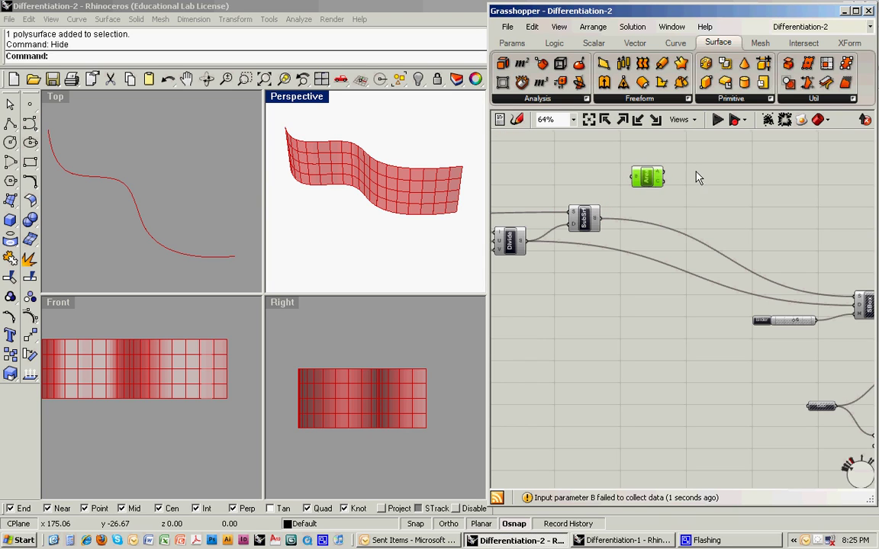
pyautogui.click(584, 219)
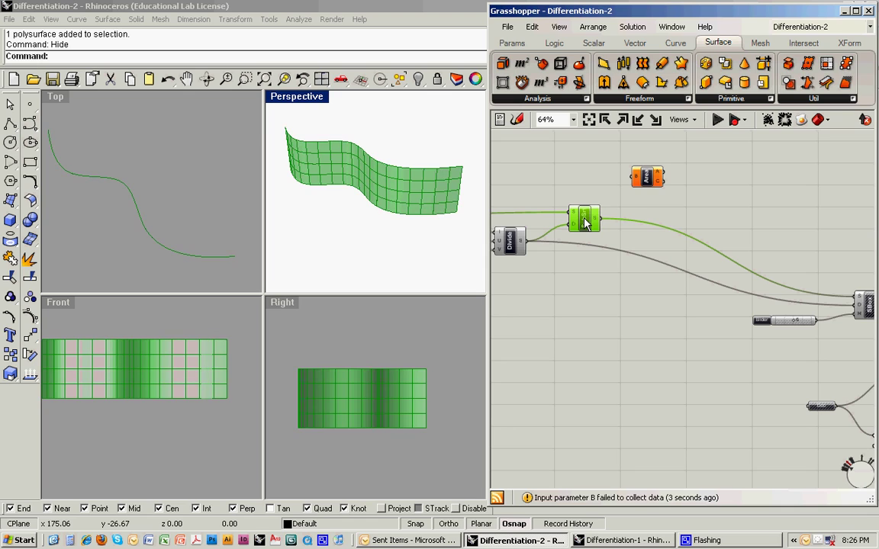
pyautogui.click(539, 197)
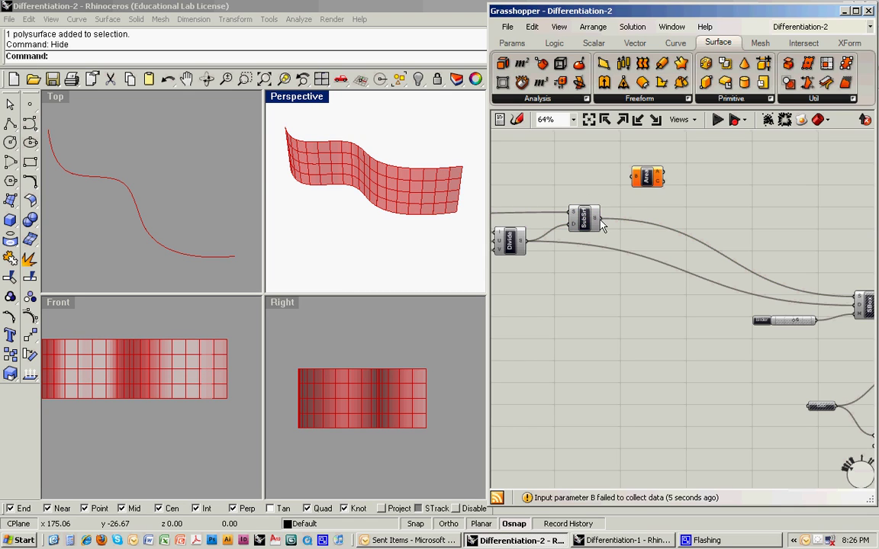
pyautogui.moveTo(600, 220); pyautogui.dragTo(633, 178)
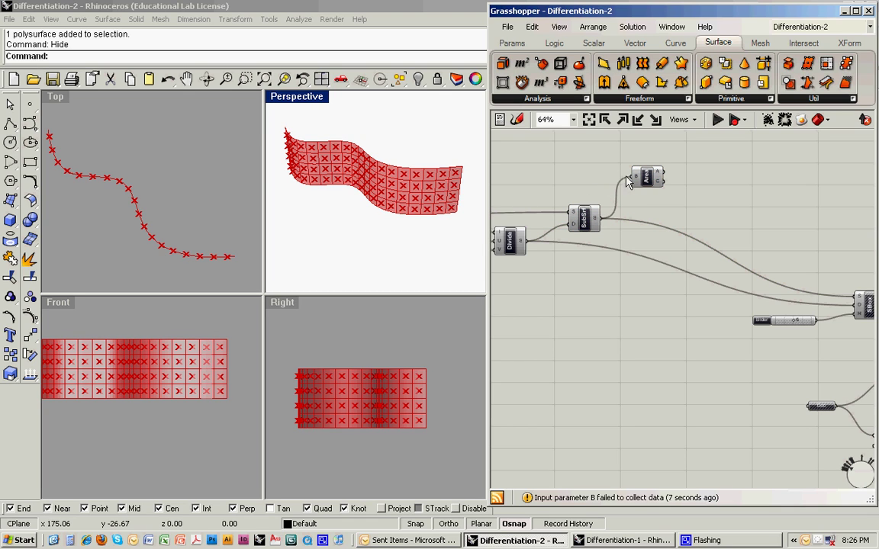
pyautogui.moveTo(658, 174)
# Pan the canvas, orbit, and select SubSrf to check the panel centre points on the facade
pyautogui.moveTo(582, 183); pyautogui.dragTo(592, 194, button='right')
pyautogui.moveTo(435, 187); pyautogui.dragTo(422, 208, button='right')
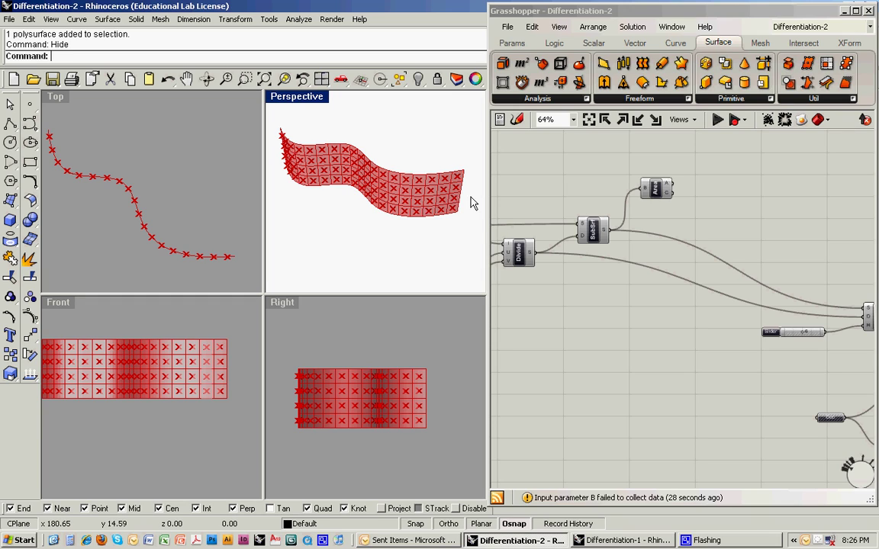
pyautogui.moveTo(581, 182); pyautogui.dragTo(556, 189, button='right')
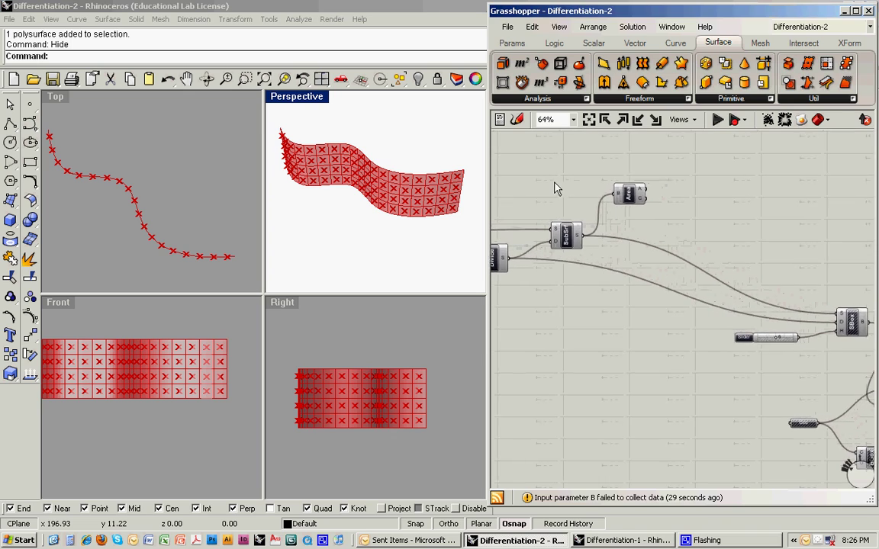
pyautogui.click(566, 237)
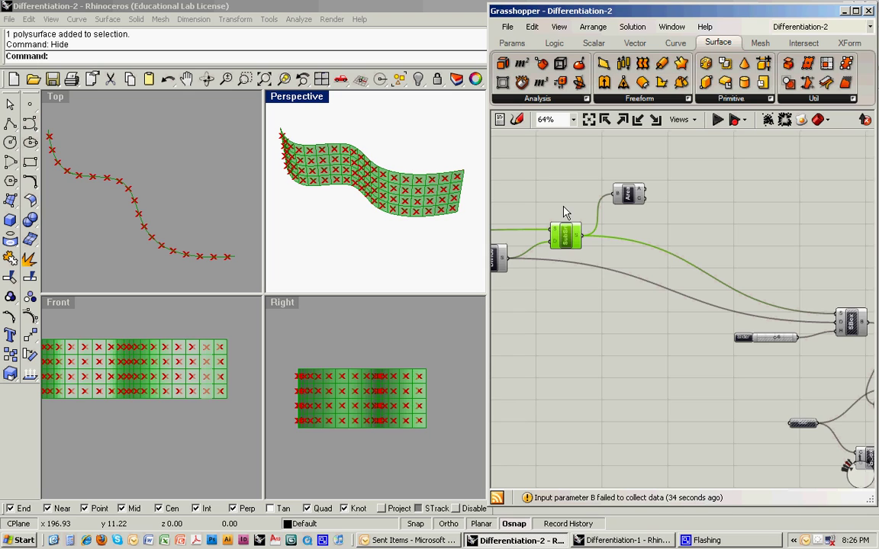
pyautogui.click(565, 212)
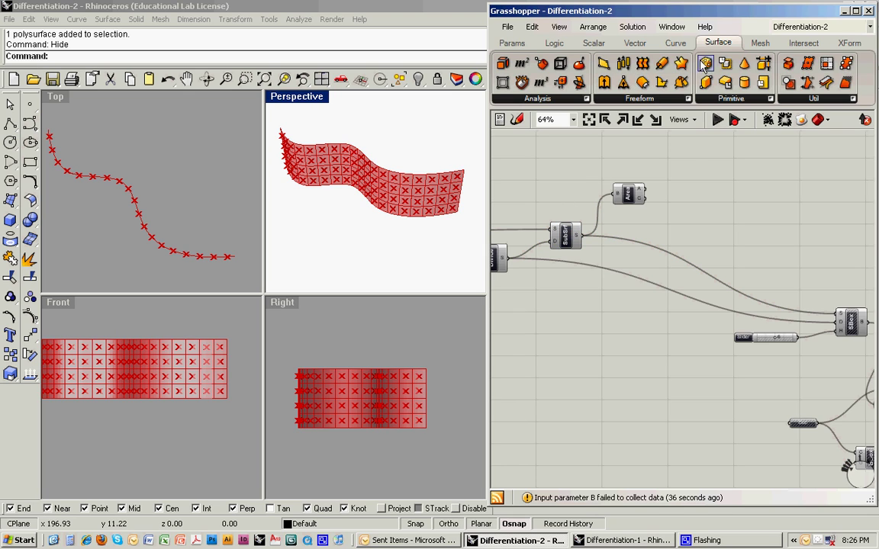
# Add a Surface Offset component fed by SubSrf with distance D set to 10
pyautogui.click(599, 97)
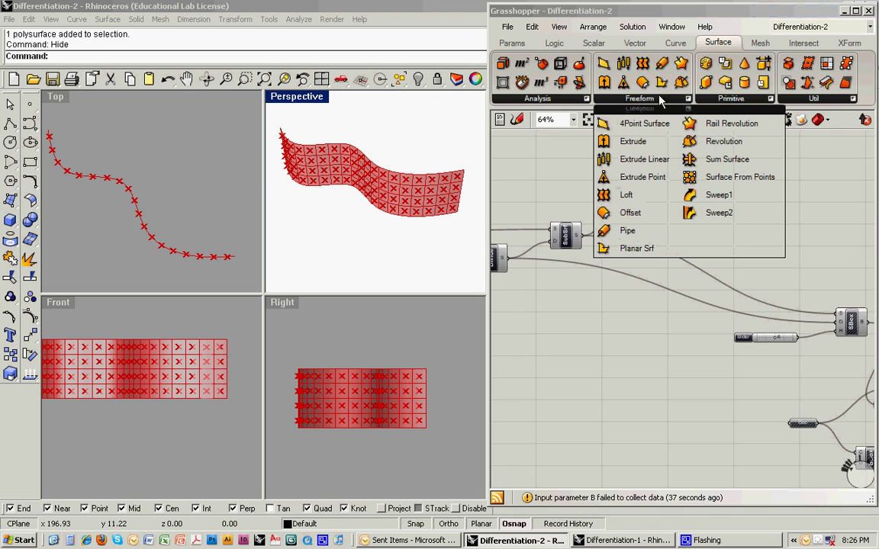
pyautogui.click(630, 212)
pyautogui.click(627, 156)
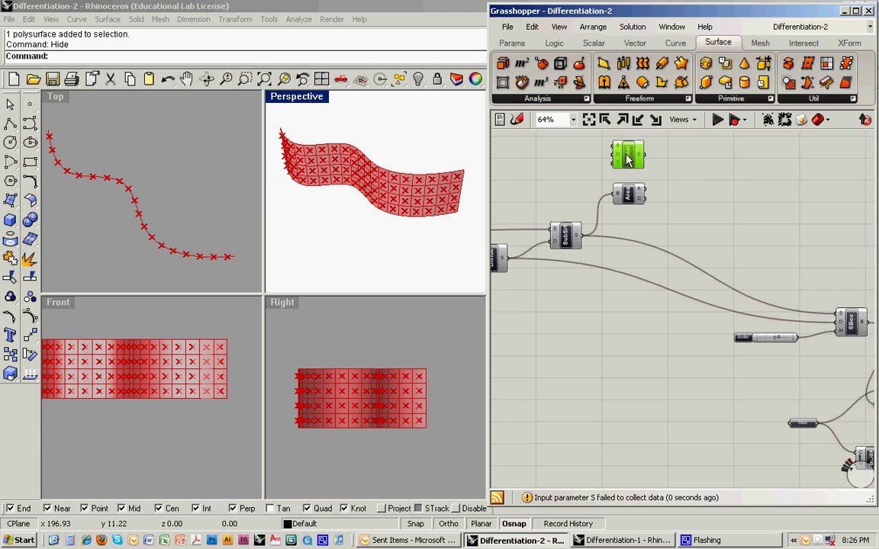
pyautogui.moveTo(579, 236); pyautogui.dragTo(615, 151)
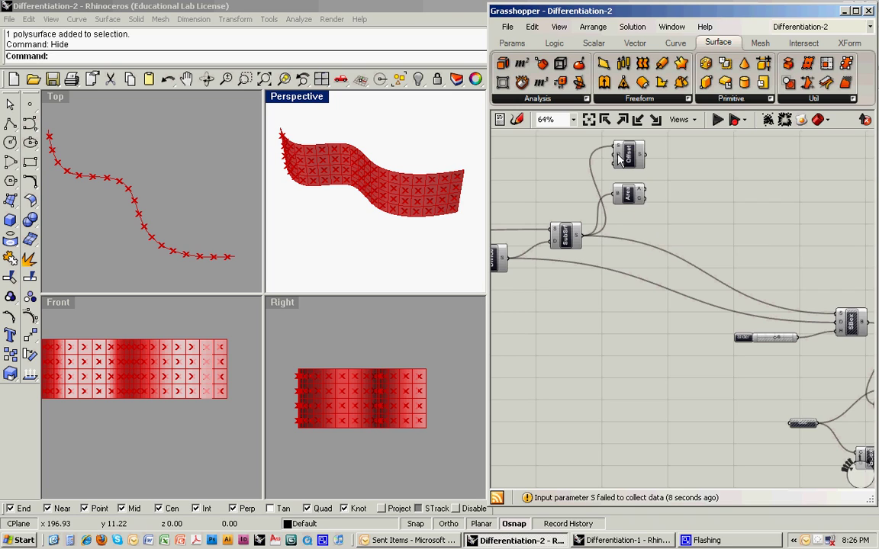
pyautogui.rightClick(619, 157)
pyautogui.moveTo(672, 236)
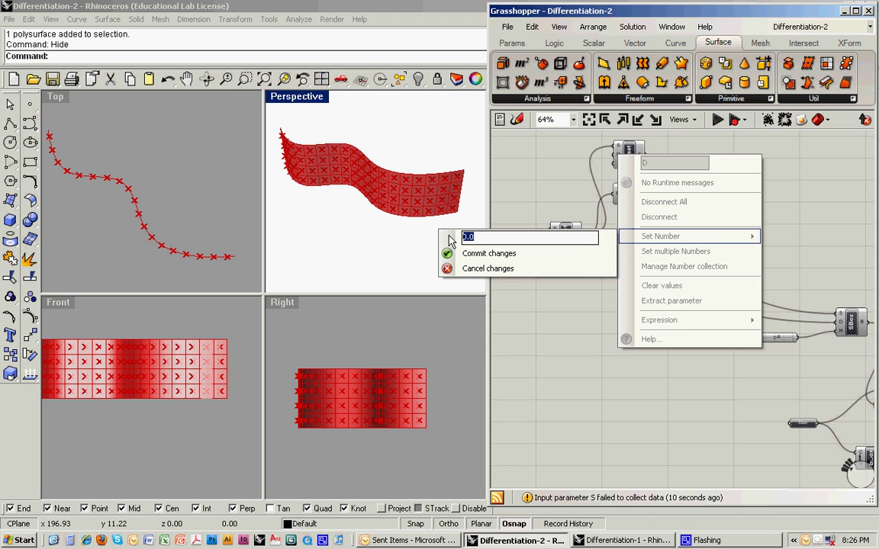
pyautogui.write('10')
pyautogui.click(454, 254)
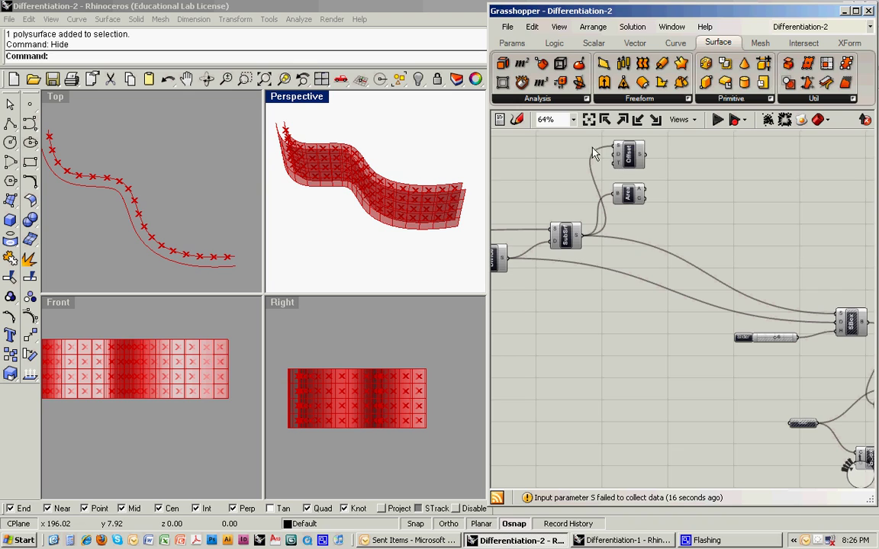
# Duplicate the Area component and wire the offset panels into the copy
pyautogui.moveTo(568, 158); pyautogui.dragTo(578, 160, button='right')
pyautogui.click(638, 195)
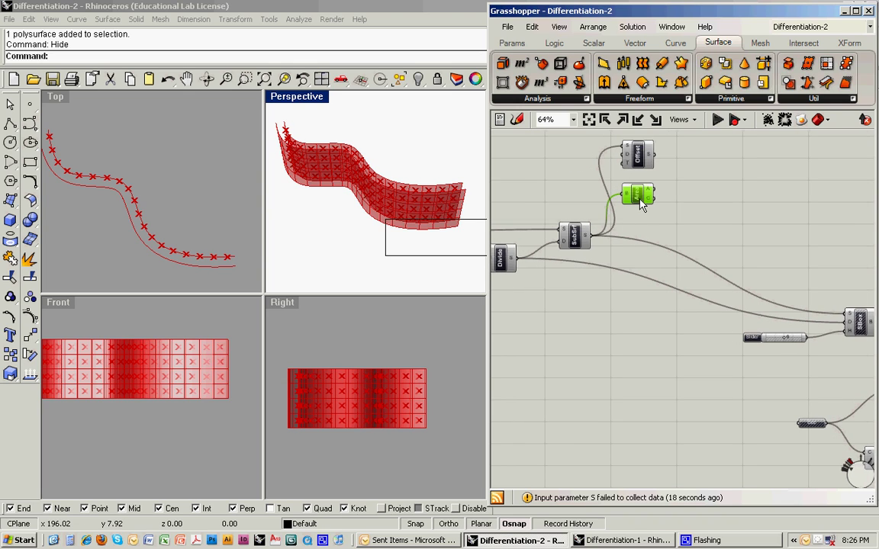
pyautogui.keyDown('alt'); pyautogui.moveTo(640, 202); pyautogui.dragTo(725, 199); pyautogui.keyUp('alt')
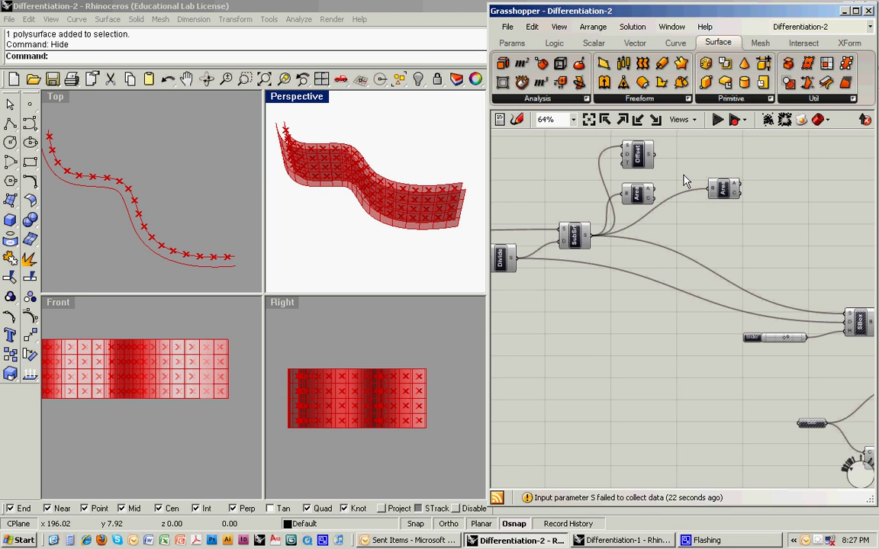
pyautogui.moveTo(654, 156); pyautogui.dragTo(709, 190)
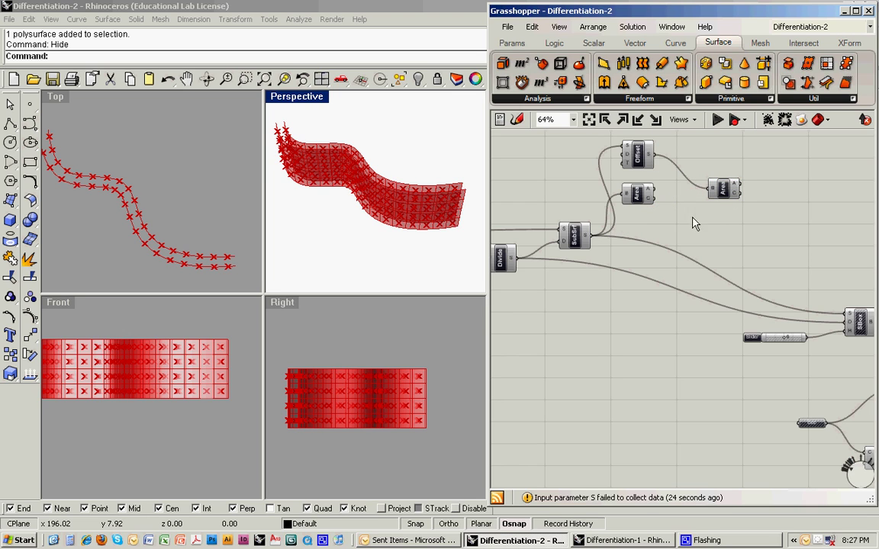
pyautogui.moveTo(427, 200); pyautogui.dragTo(477, 203, button='right')
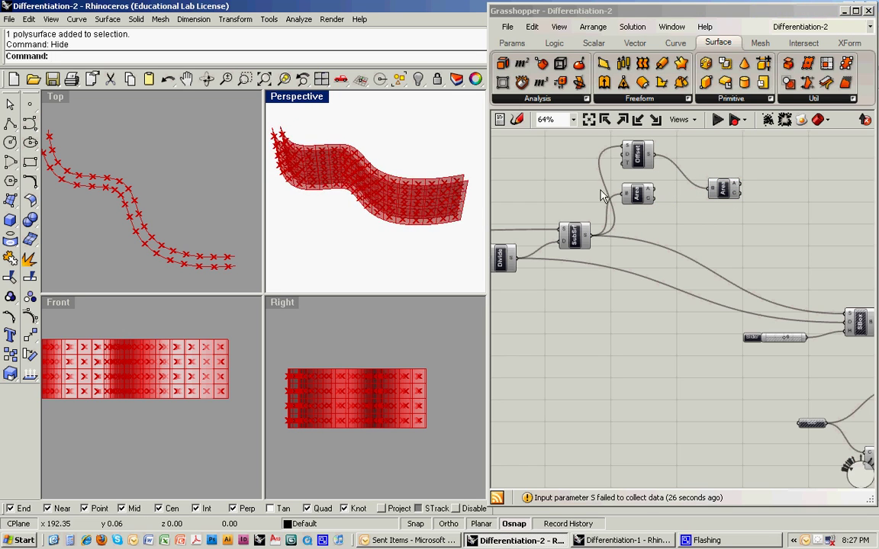
# Orbit and zoom the Perspective view to inspect the original and 10-offset panel layers
pyautogui.rightClick(639, 158)
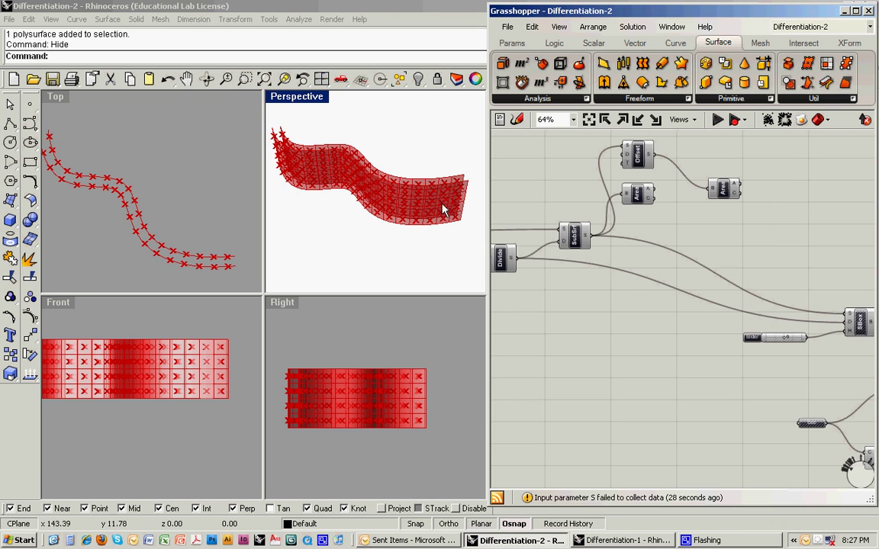
pyautogui.moveTo(440, 209); pyautogui.dragTo(385, 194, button='right')
pyautogui.scroll(3, 427, 197)
pyautogui.scroll(3, 423, 195)
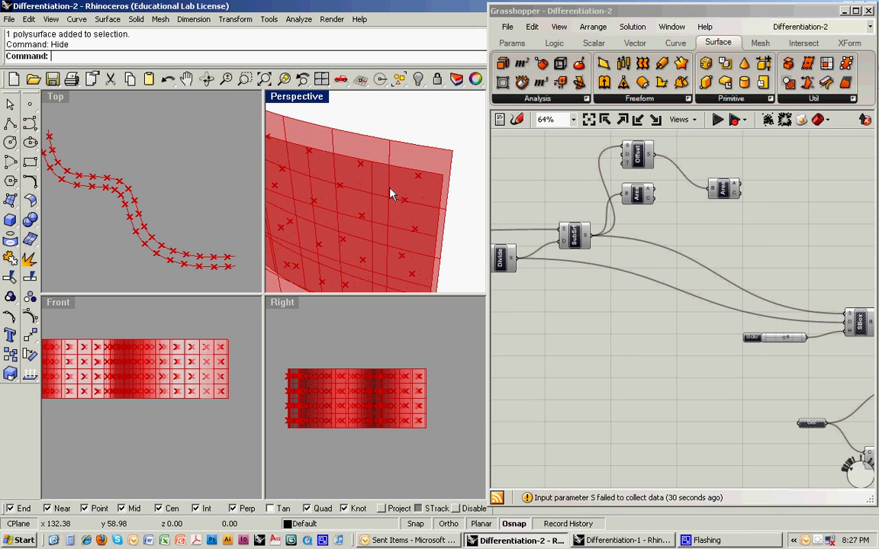
pyautogui.scroll(2, 402, 200)
pyautogui.scroll(-2, 415, 206)
pyautogui.moveTo(418, 204)
pyautogui.mouseDown(button='right')
pyautogui.moveTo(435, 210)
pyautogui.moveTo(349, 198)
pyautogui.moveTo(455, 196)
pyautogui.mouseUp(button='right')
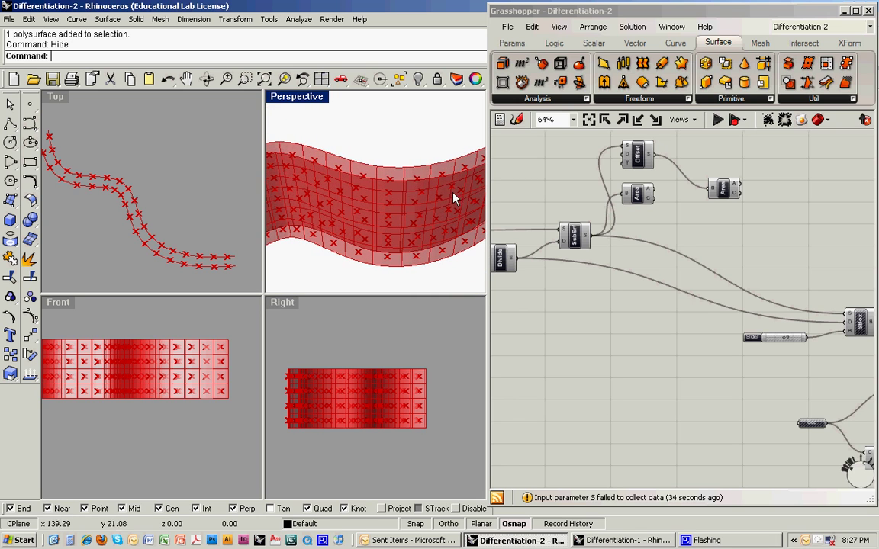
pyautogui.moveTo(363, 182)
pyautogui.mouseDown(button='right')
pyautogui.moveTo(434, 186)
pyautogui.moveTo(351, 210)
pyautogui.moveTo(405, 229)
pyautogui.moveTo(427, 217)
pyautogui.moveTo(343, 196)
pyautogui.moveTo(361, 215)
pyautogui.mouseUp(button='right')
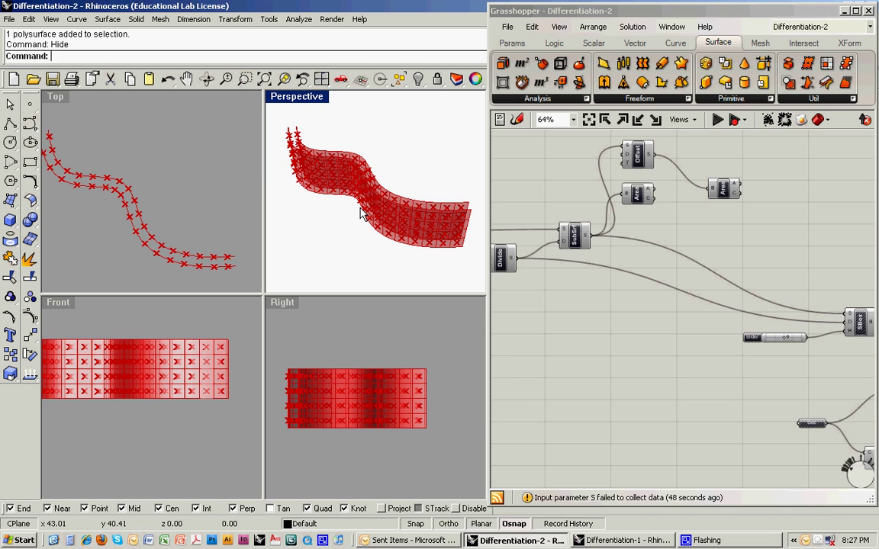
# Pan the canvas and nudge the offset-panel Area component slightly down-left
pyautogui.moveTo(628, 177); pyautogui.dragTo(593, 217, button='right')
pyautogui.click(689, 231)
pyautogui.moveTo(688, 230); pyautogui.dragTo(675, 246)
pyautogui.click(675, 219)
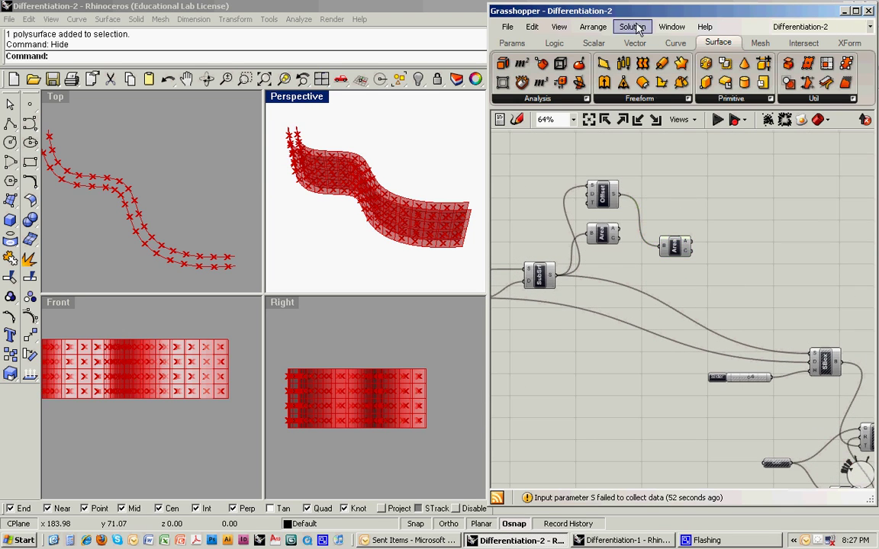
# Place a Line component from Curve > Primitive and arrange the two Area components beside it
pyautogui.click(673, 44)
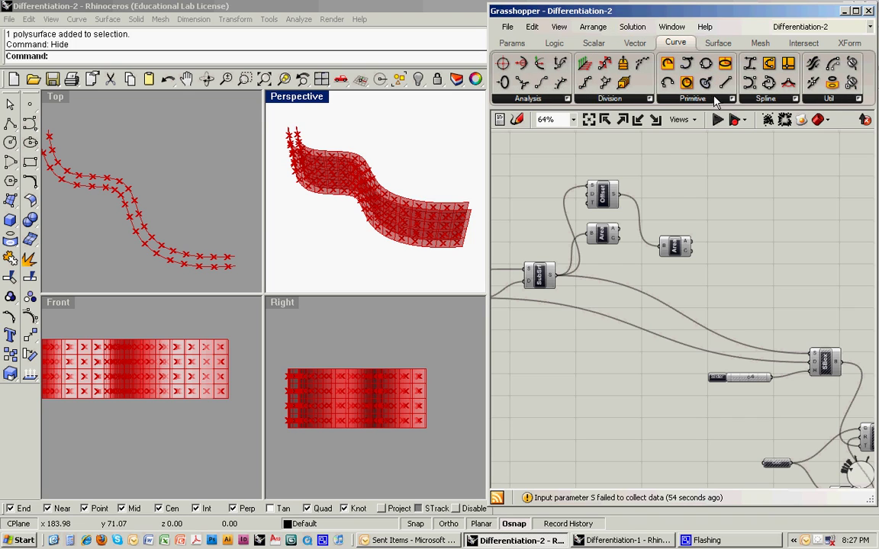
pyautogui.click(690, 98)
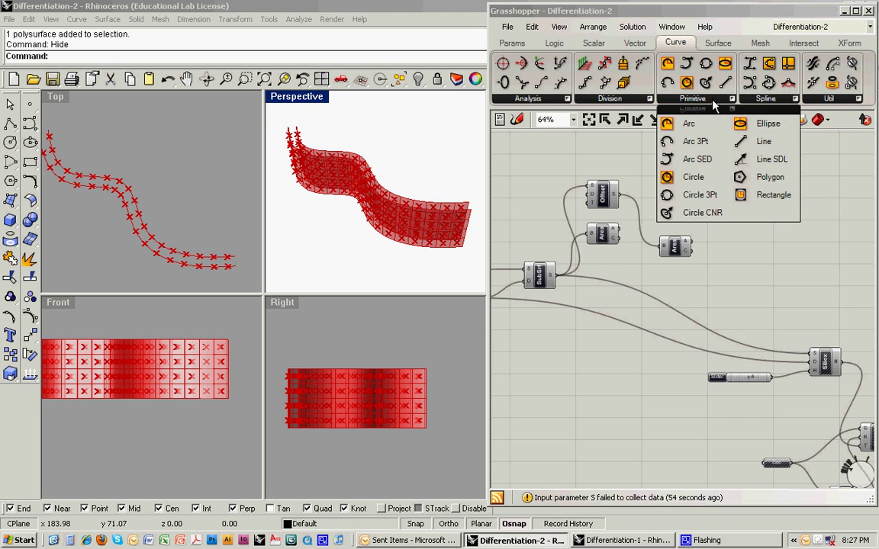
pyautogui.click(759, 146)
pyautogui.click(737, 203)
pyautogui.moveTo(738, 202); pyautogui.dragTo(751, 216)
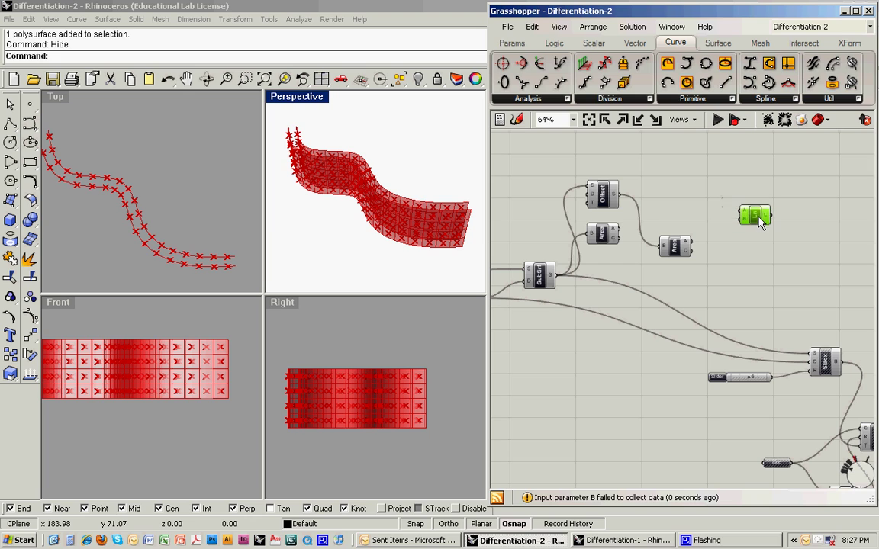
pyautogui.click(731, 192)
pyautogui.moveTo(679, 246); pyautogui.dragTo(673, 206)
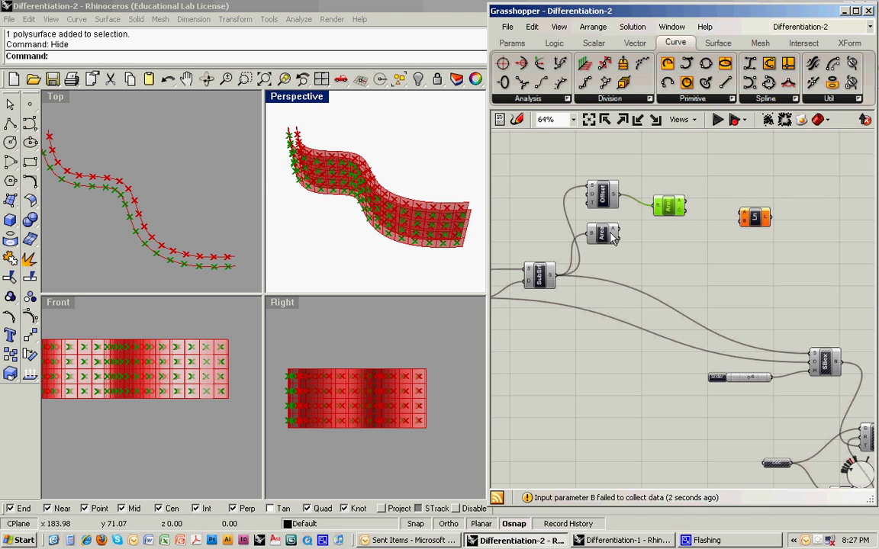
pyautogui.moveTo(605, 234); pyautogui.dragTo(669, 244)
pyautogui.click(692, 245)
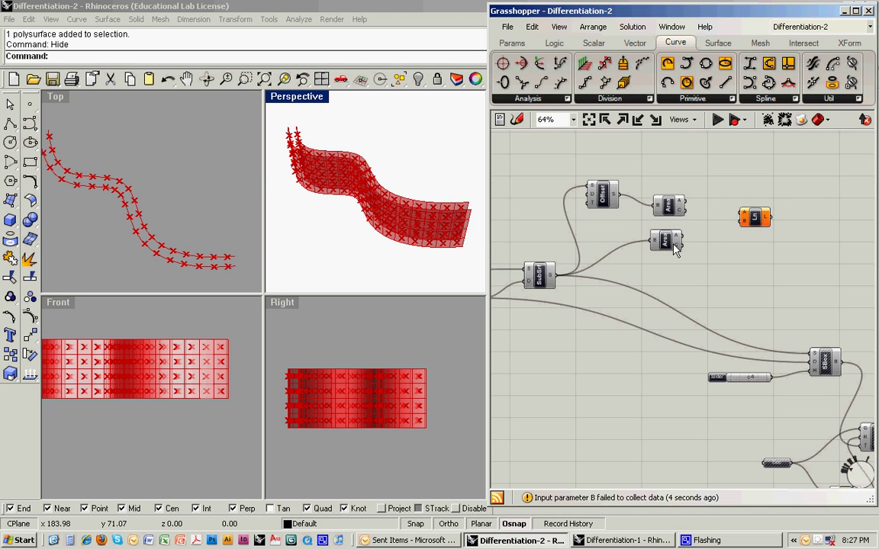
# Wire both Area centroid outputs into the Line's A and B inputs, then preview the normal lines
pyautogui.click(666, 240)
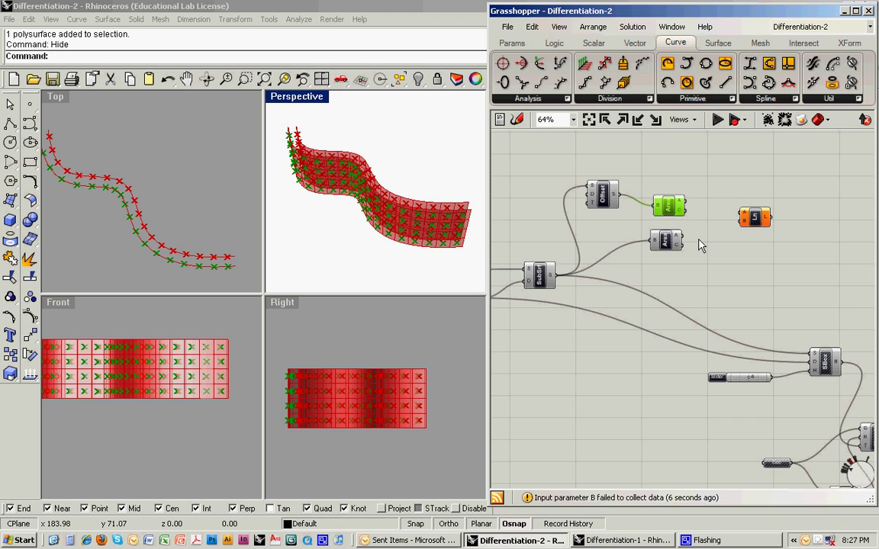
pyautogui.click(631, 221)
pyautogui.moveTo(686, 210); pyautogui.dragTo(739, 221)
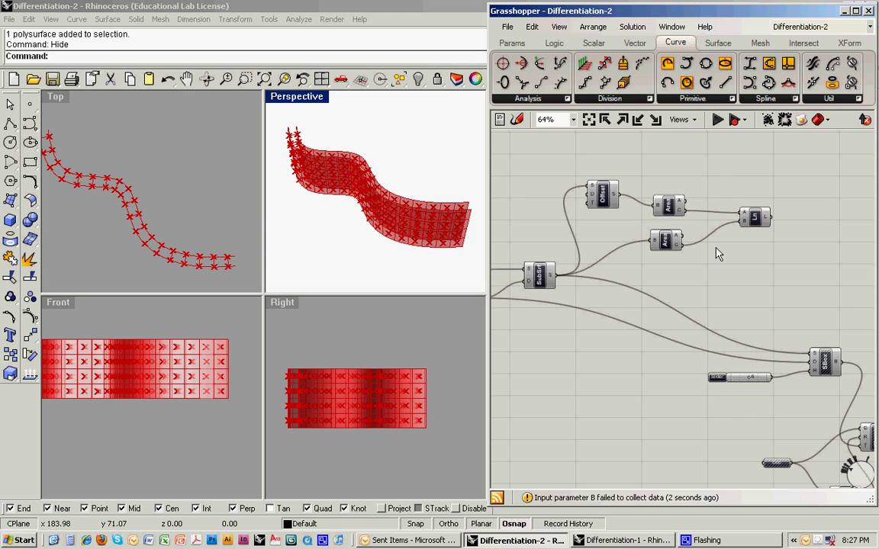
pyautogui.click(755, 222)
pyautogui.moveTo(416, 204)
pyautogui.mouseDown(button='right')
pyautogui.moveTo(427, 233)
pyautogui.moveTo(395, 204)
pyautogui.moveTo(392, 184)
pyautogui.moveTo(459, 190)
pyautogui.moveTo(389, 181)
pyautogui.moveTo(419, 190)
pyautogui.moveTo(392, 206)
pyautogui.moveTo(412, 199)
pyautogui.mouseUp(button='right')
pyautogui.scroll(3, 422, 225)
# Turn off Preview on the lower Area, Offset and SubSrf components, leaving only the normal lines
pyautogui.click(565, 202)
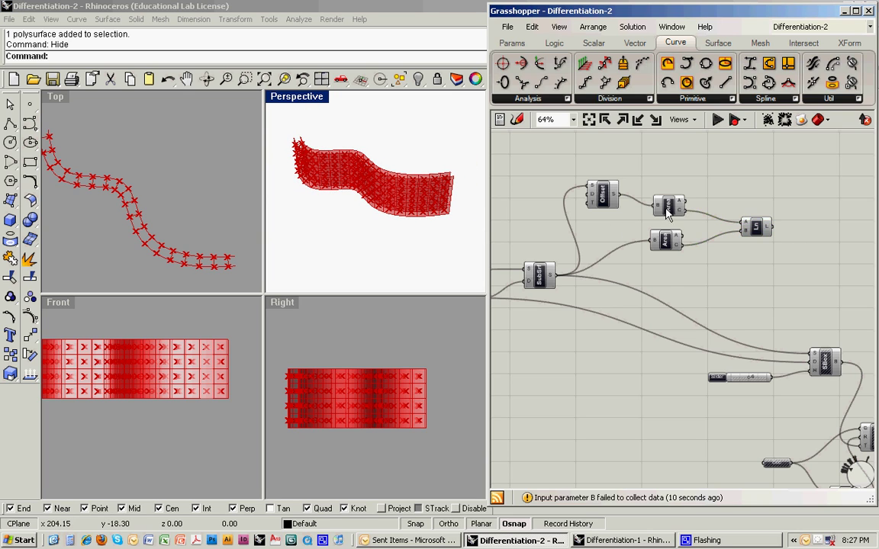
pyautogui.rightClick(667, 214)
pyautogui.click(612, 206)
pyautogui.rightClick(671, 249)
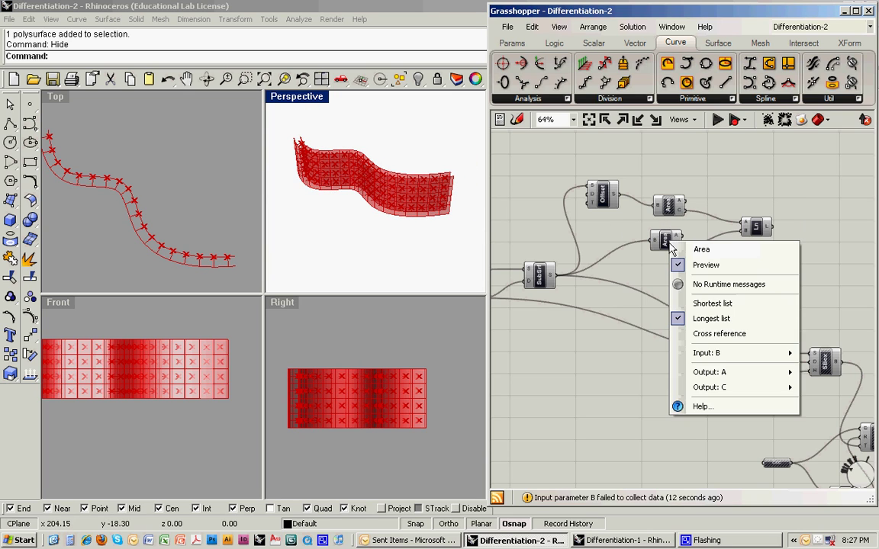
pyautogui.click(706, 265)
pyautogui.rightClick(604, 200)
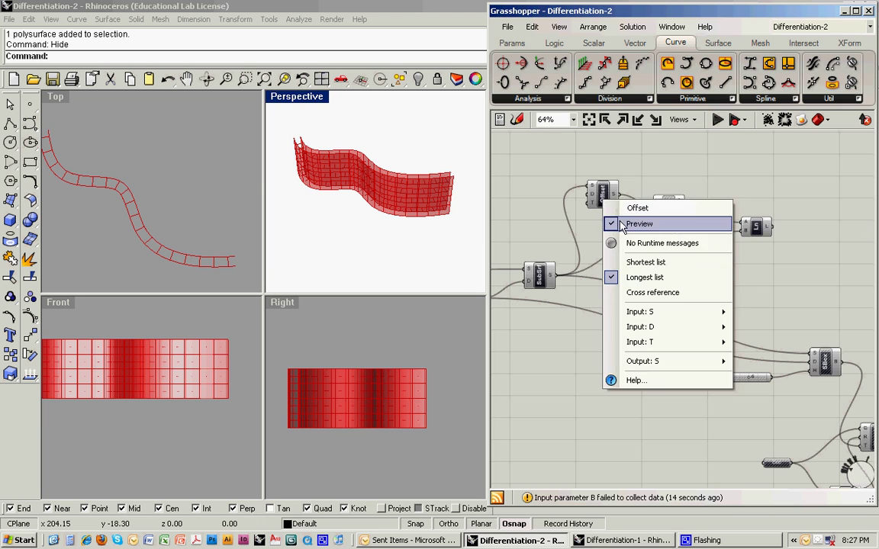
pyautogui.click(639, 224)
pyautogui.rightClick(537, 276)
pyautogui.click(522, 298)
pyautogui.click(406, 235)
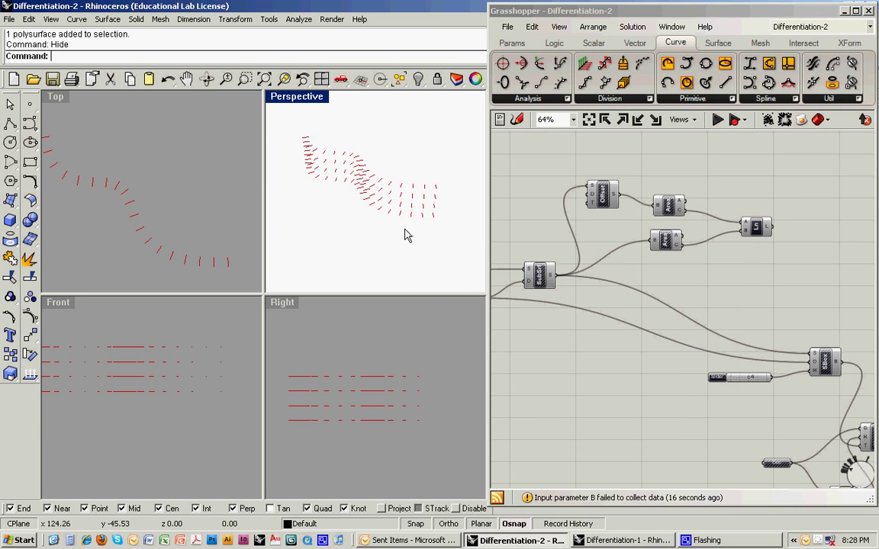
pyautogui.moveTo(406, 235); pyautogui.dragTo(362, 185, button='right')
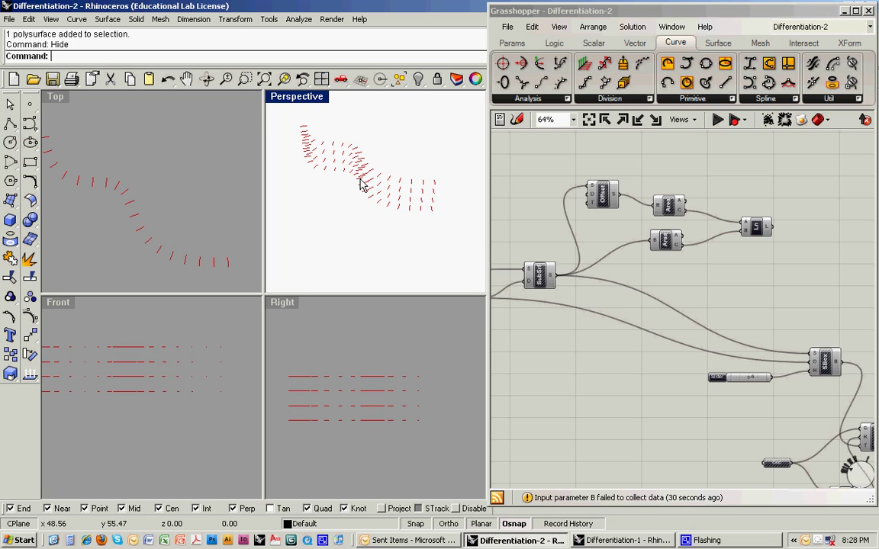
pyautogui.scroll(-2, 359, 186)
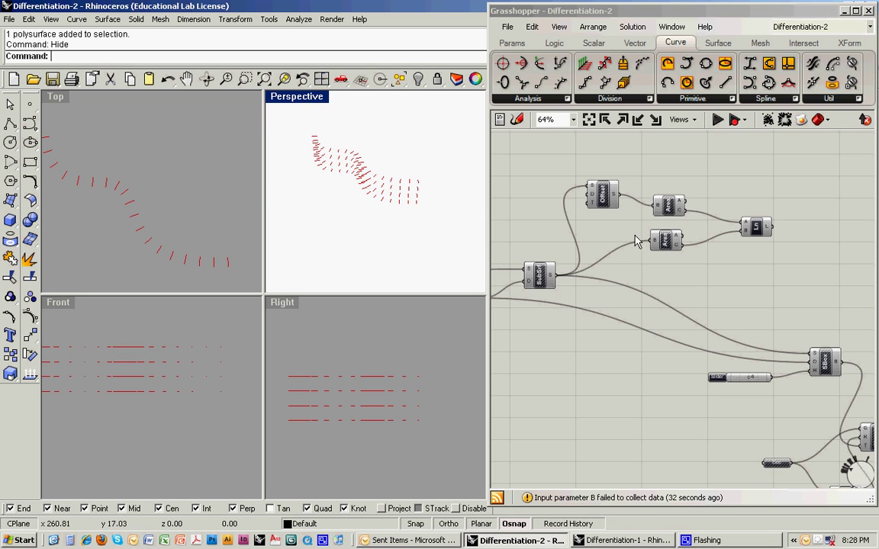
# Re-enable Preview on the Area component so the panel-centre points show again, then orbit Perspective
pyautogui.rightClick(664, 243)
pyautogui.click(681, 263)
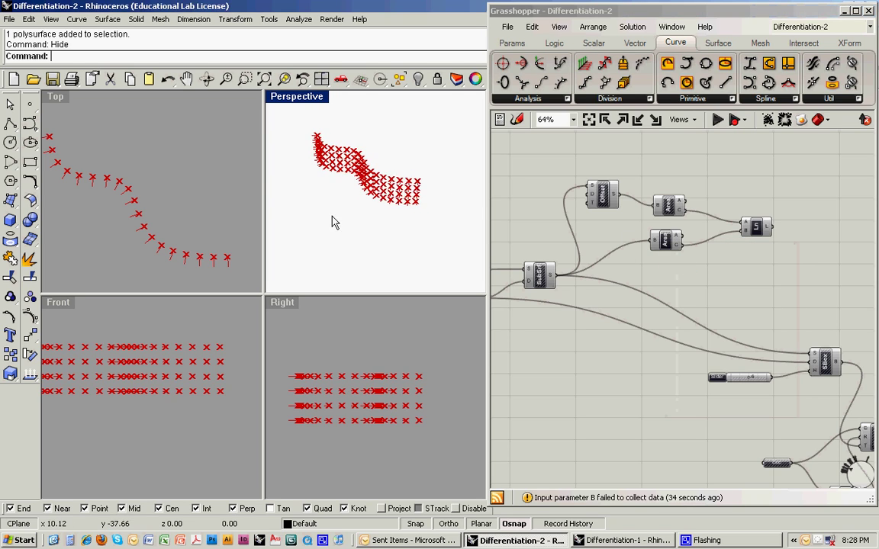
pyautogui.scroll(2, 392, 215)
pyautogui.scroll(5, 393, 215)
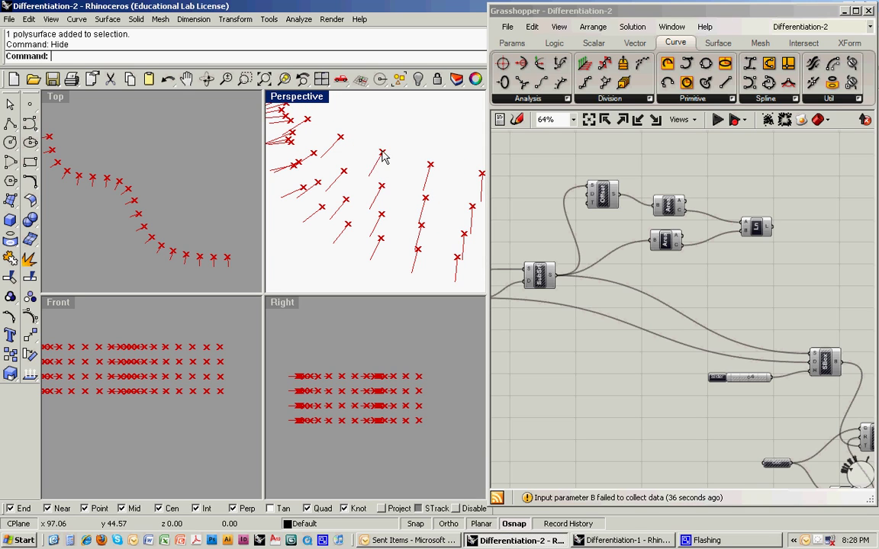
pyautogui.scroll(-4, 382, 157)
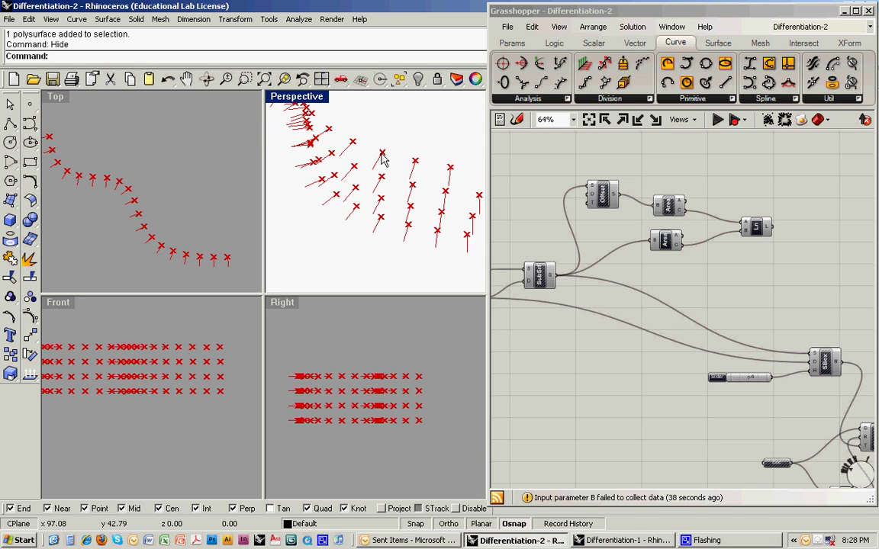
pyautogui.moveTo(379, 160); pyautogui.dragTo(402, 191, button='right')
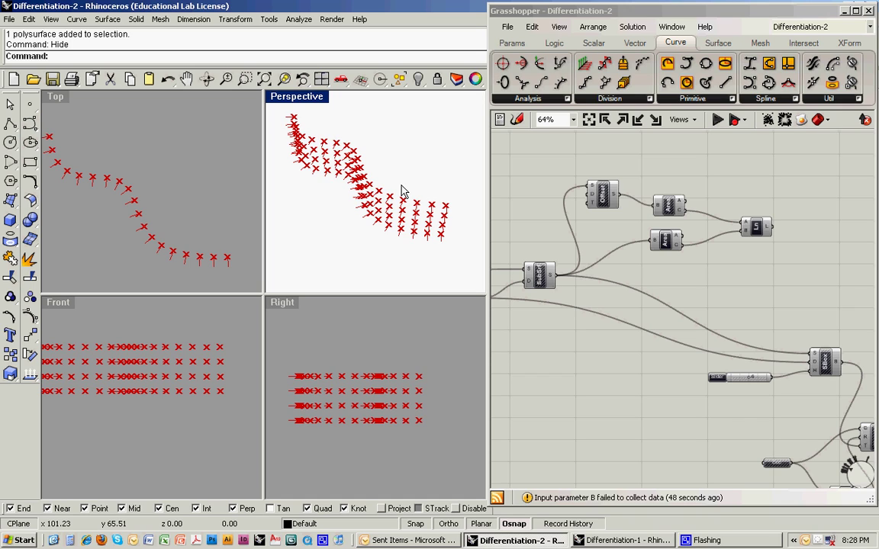
# Add a Line SDL component and feed the Area centre points into its S input
pyautogui.click(710, 102)
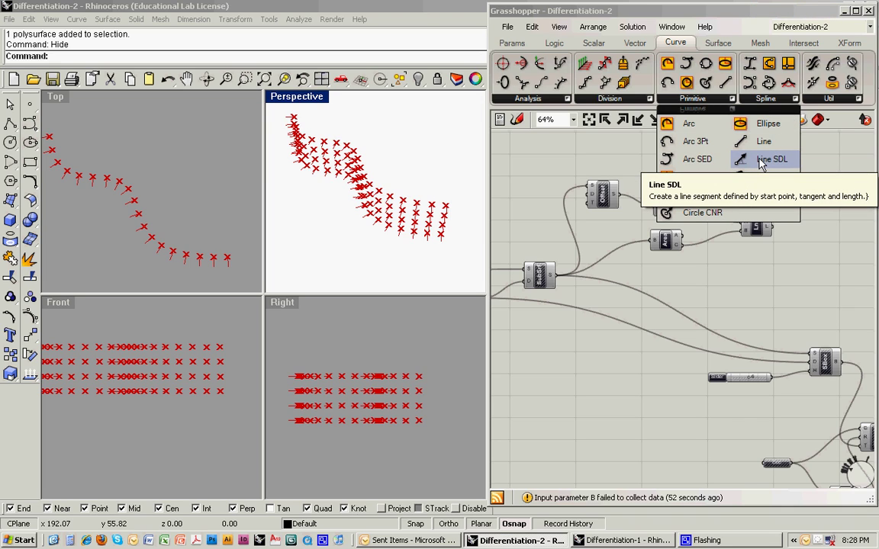
pyautogui.moveTo(761, 162); pyautogui.dragTo(761, 295)
pyautogui.click(775, 268)
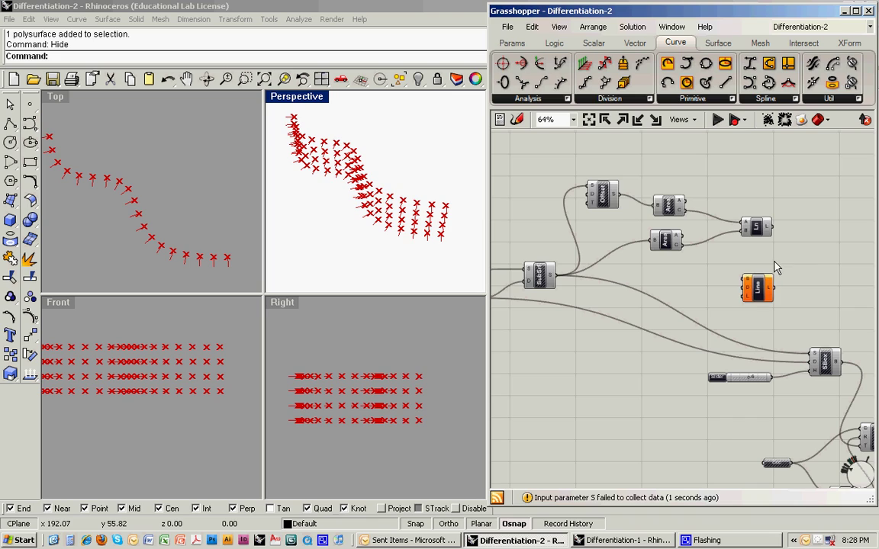
pyautogui.moveTo(747, 285)
pyautogui.moveTo(682, 246); pyautogui.dragTo(765, 286)
pyautogui.moveTo(751, 296)
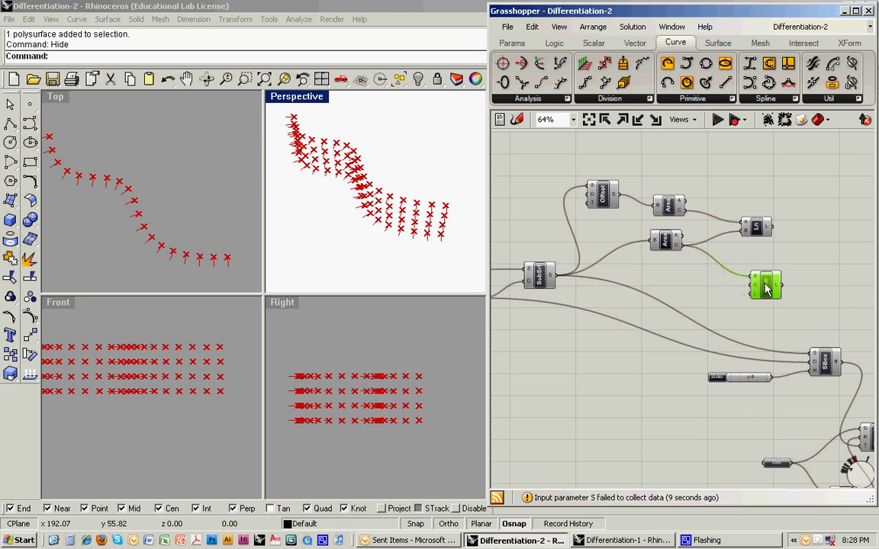
pyautogui.click(686, 176)
# Add a Unit X vector from the Vector components as the line direction D
pyautogui.click(594, 44)
pyautogui.click(627, 43)
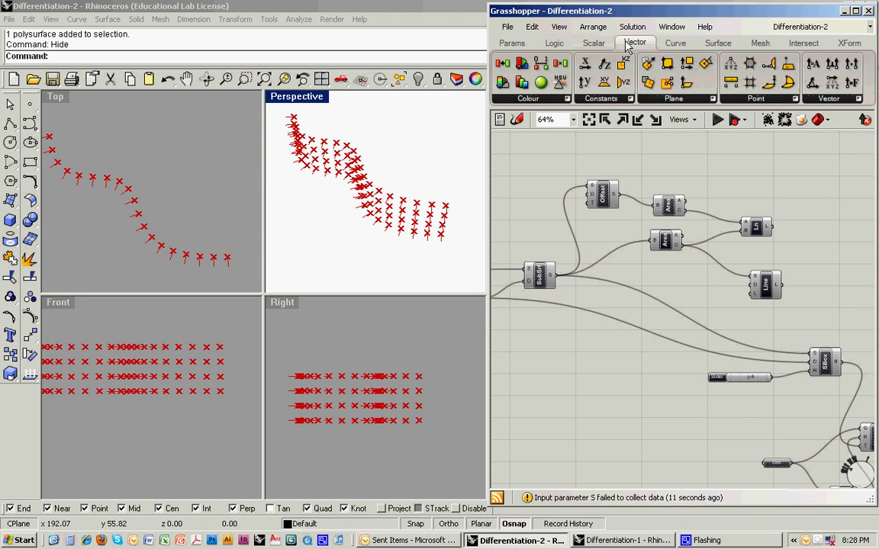
pyautogui.moveTo(586, 64); pyautogui.dragTo(749, 289)
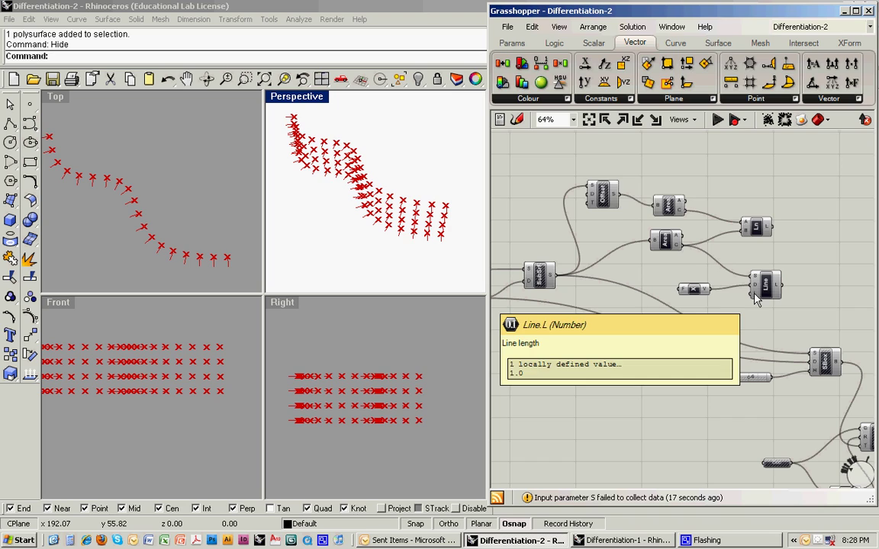
pyautogui.click(768, 290)
pyautogui.moveTo(768, 291); pyautogui.dragTo(776, 291)
# Set the line length L with Set Number, then open the Area component's options to hide its preview
pyautogui.rightClick(763, 293)
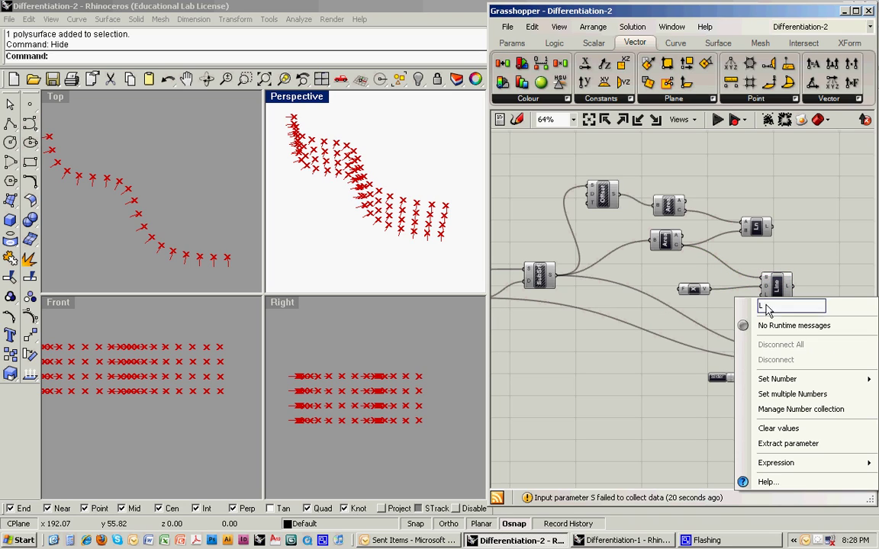
pyautogui.moveTo(780, 379)
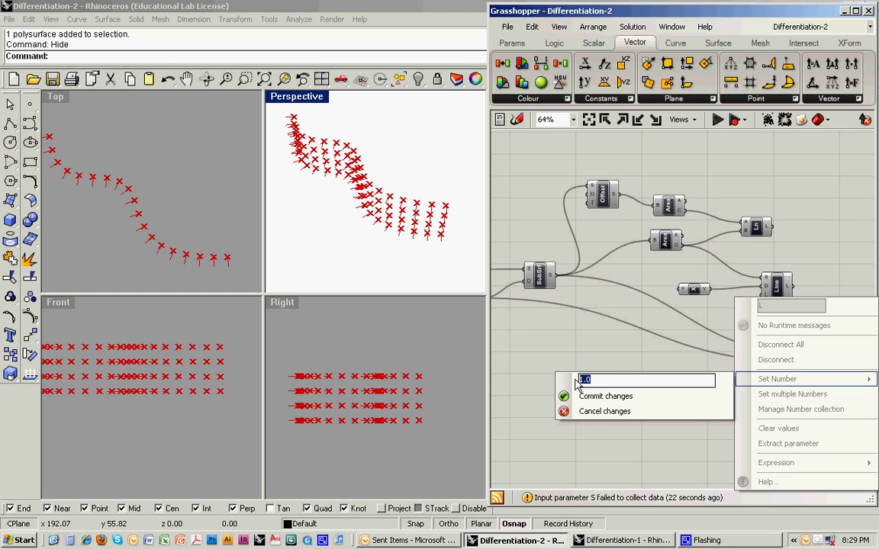
pyautogui.click(602, 396)
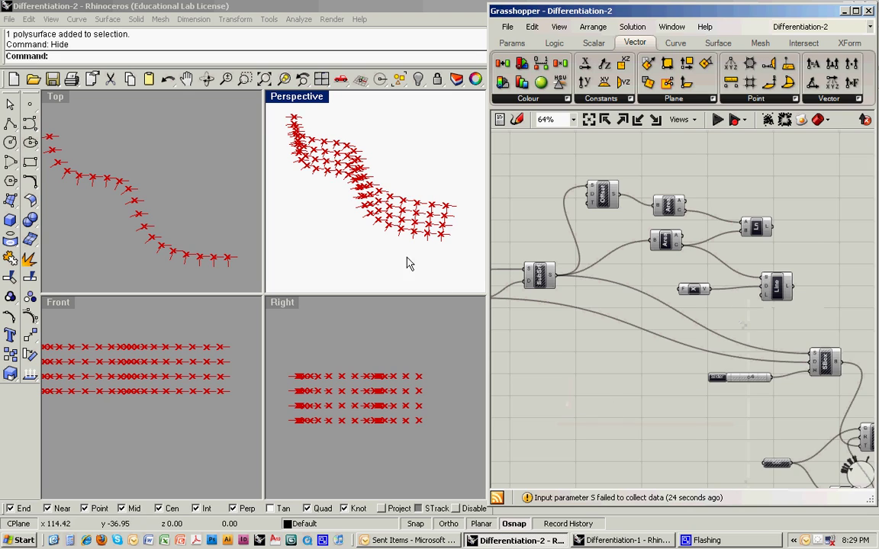
pyautogui.rightClick(666, 212)
pyautogui.click(640, 259)
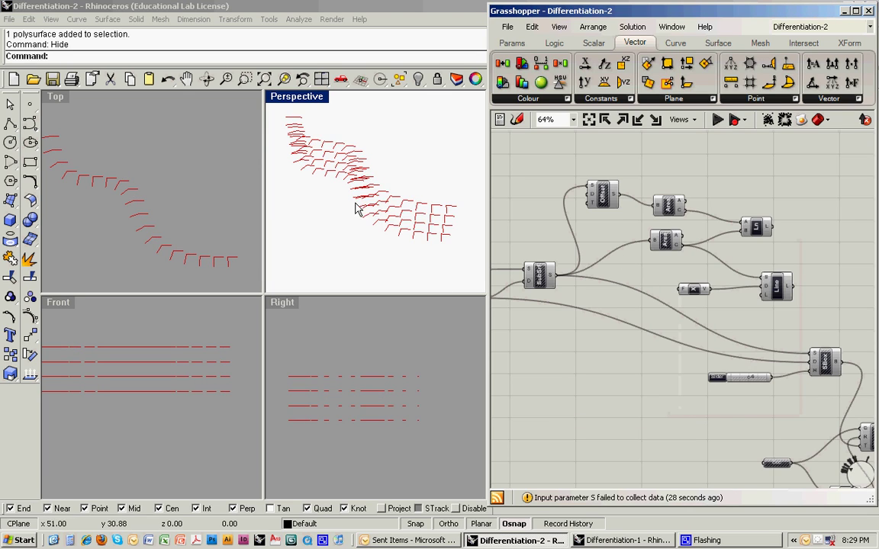
pyautogui.moveTo(355, 210); pyautogui.dragTo(422, 214, button='right')
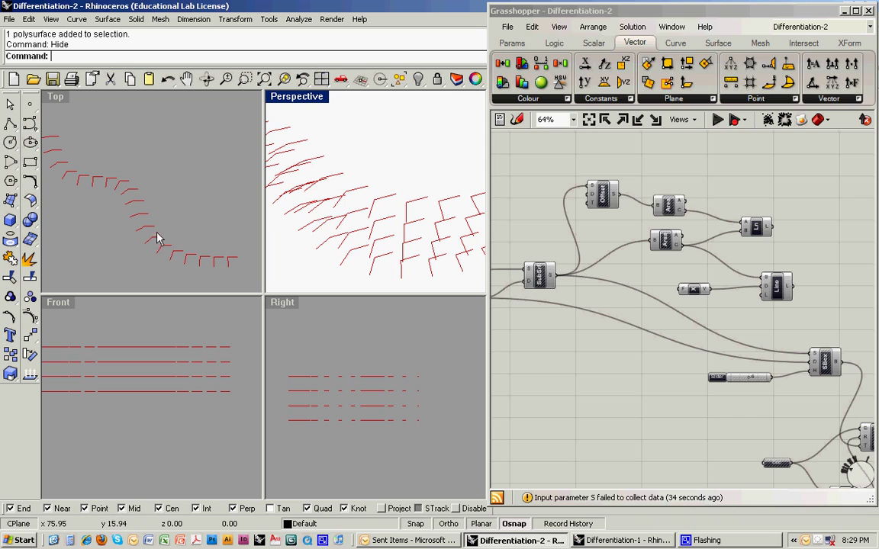
pyautogui.doubleClick(55, 97)
pyautogui.scroll(3, 102, 210)
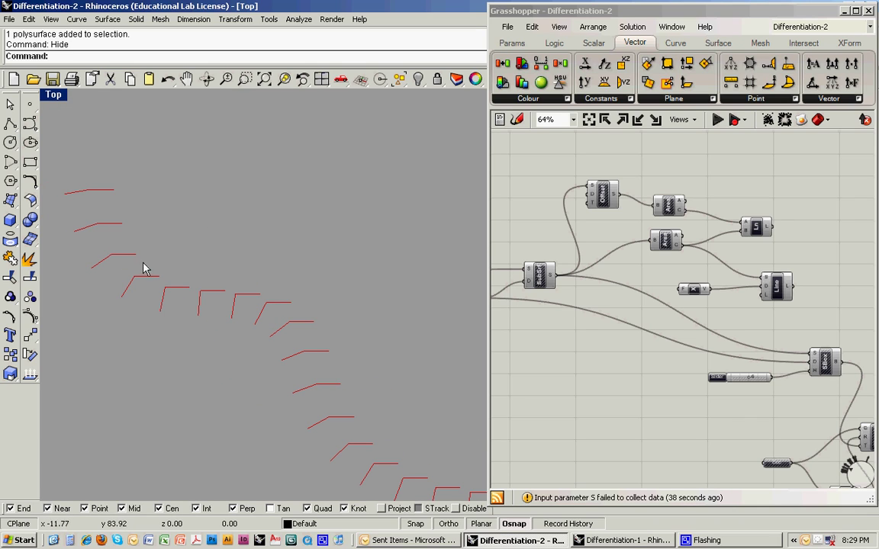
pyautogui.moveTo(240, 322); pyautogui.dragTo(234, 234, button='right')
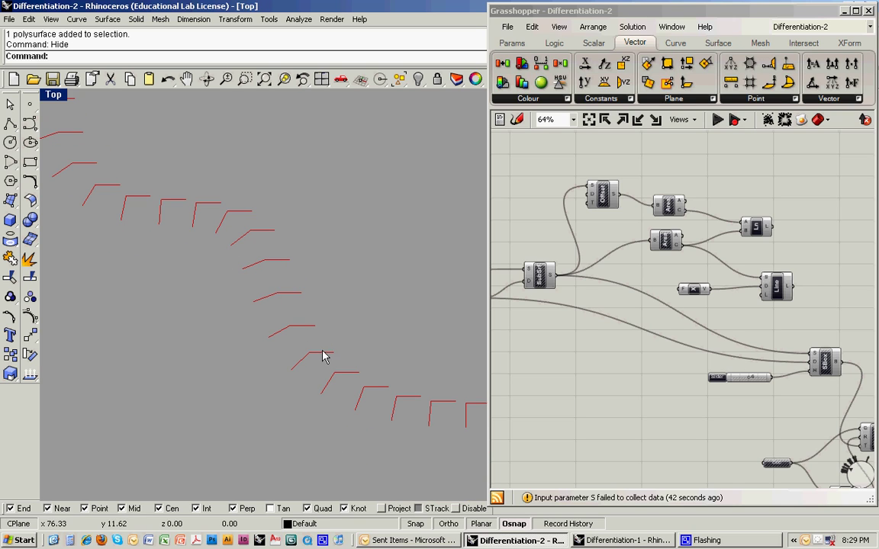
pyautogui.moveTo(349, 370); pyautogui.dragTo(189, 228, button='right')
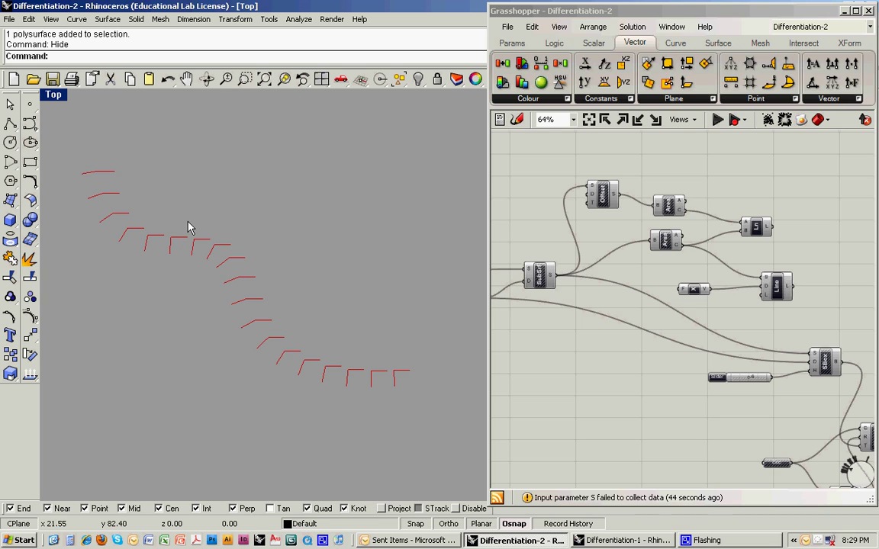
pyautogui.doubleClick(54, 94)
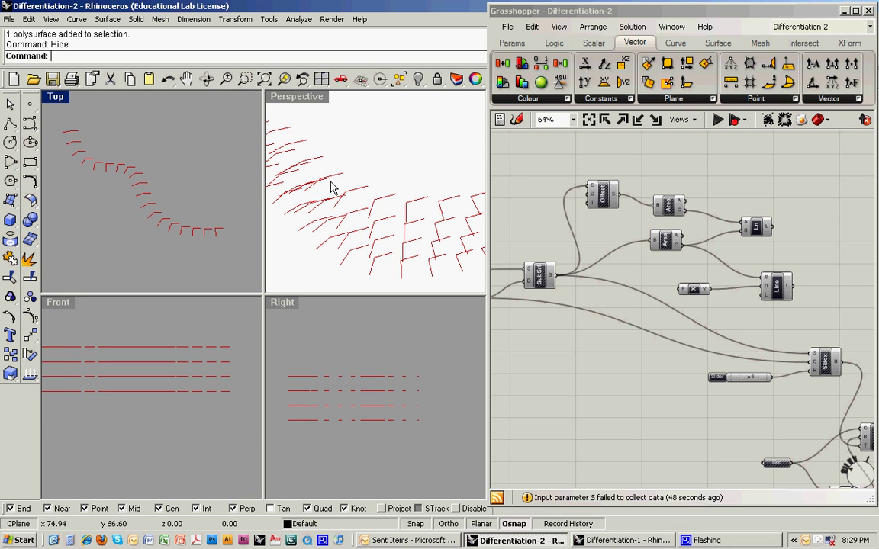
pyautogui.scroll(-8, 333, 189)
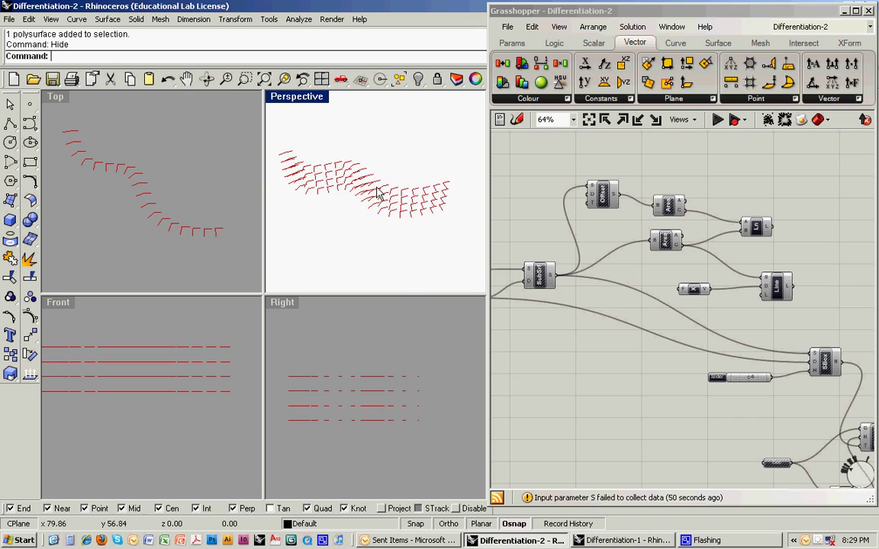
pyautogui.moveTo(375, 192); pyautogui.dragTo(355, 193, button='right')
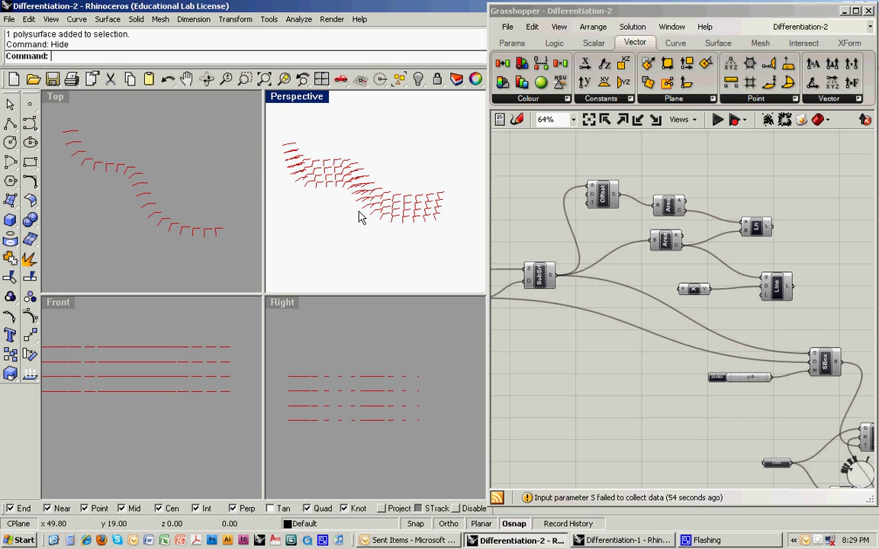
pyautogui.moveTo(359, 213)
pyautogui.mouseDown(button='right')
pyautogui.moveTo(354, 222)
pyautogui.moveTo(349, 208)
pyautogui.mouseUp(button='right')
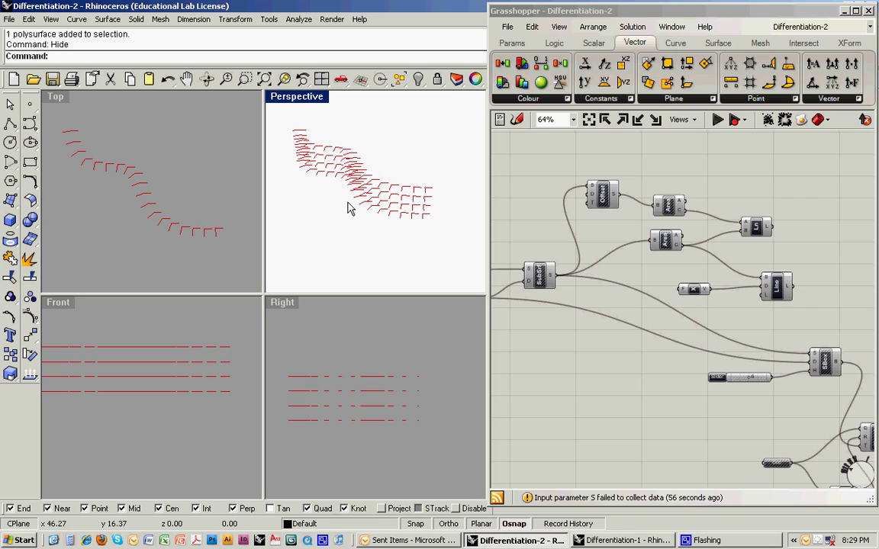